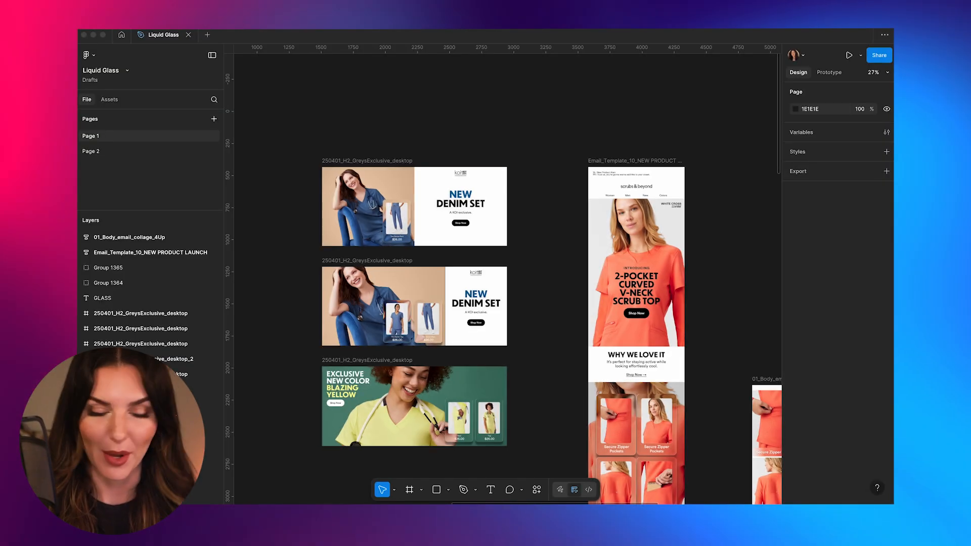
- Examine the glass product cards on the denim set banners up close
{"action": "scroll", "coordinate": [334, 203], "scroll_direction": "up", "scroll_amount": 10}
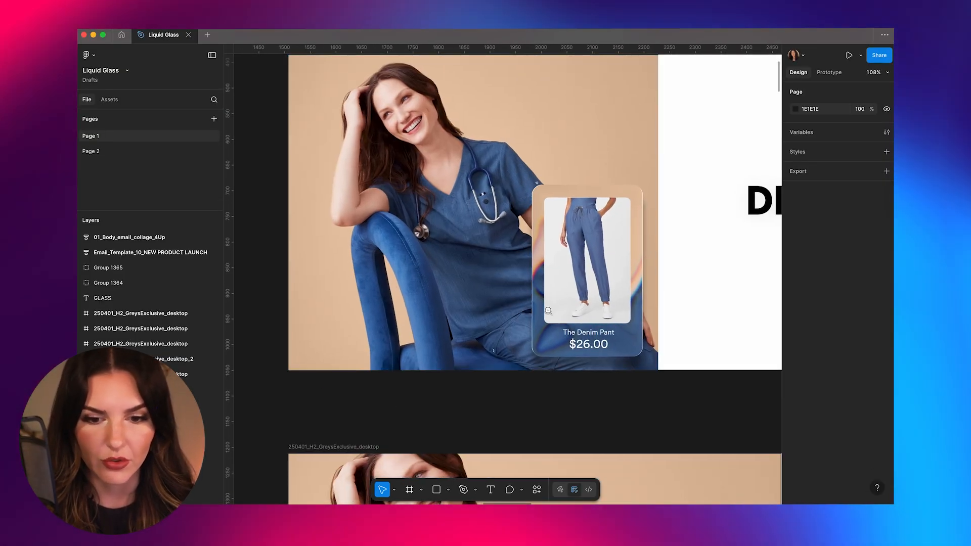
{"action": "scroll", "coordinate": [550, 314], "scroll_direction": "down", "scroll_amount": 5}
{"action": "scroll", "coordinate": [547, 380], "scroll_direction": "down", "scroll_amount": 5}
{"action": "scroll", "coordinate": [540, 442], "scroll_direction": "up", "scroll_amount": 4}
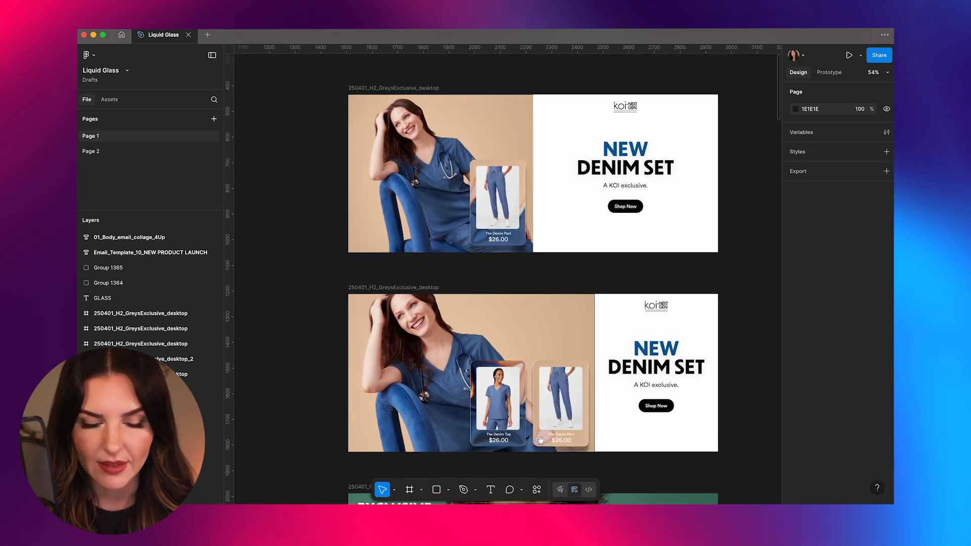
{"action": "scroll", "coordinate": [499, 310], "scroll_direction": "up", "scroll_amount": 2}
{"action": "scroll", "coordinate": [515, 224], "scroll_direction": "up", "scroll_amount": 5}
{"action": "left_click_drag", "start_coordinate": [515, 223], "coordinate": [461, 249]}
{"action": "left_click_drag", "start_coordinate": [453, 303], "coordinate": [445, 223]}
{"action": "left_click", "coordinate": [526, 213]}
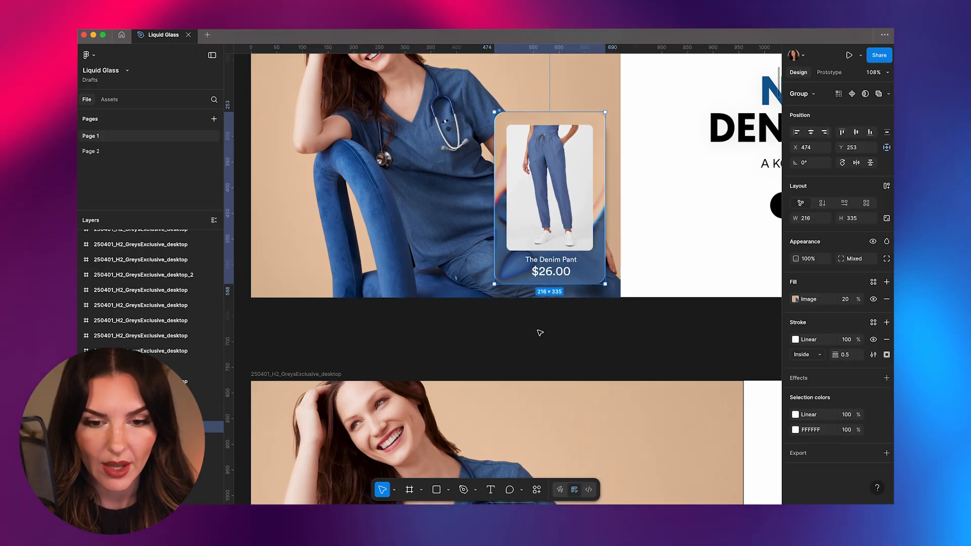
{"action": "left_click", "coordinate": [540, 333]}
- Draw a frame of about 200 × 303 over the model's sleeve and arm in the denim banner without product cards
{"action": "scroll", "coordinate": [564, 342], "scroll_direction": "up", "scroll_amount": 3}
{"action": "scroll", "coordinate": [562, 226], "scroll_direction": "down", "scroll_amount": 10}
{"action": "scroll", "coordinate": [562, 226], "scroll_direction": "down", "scroll_amount": 15}
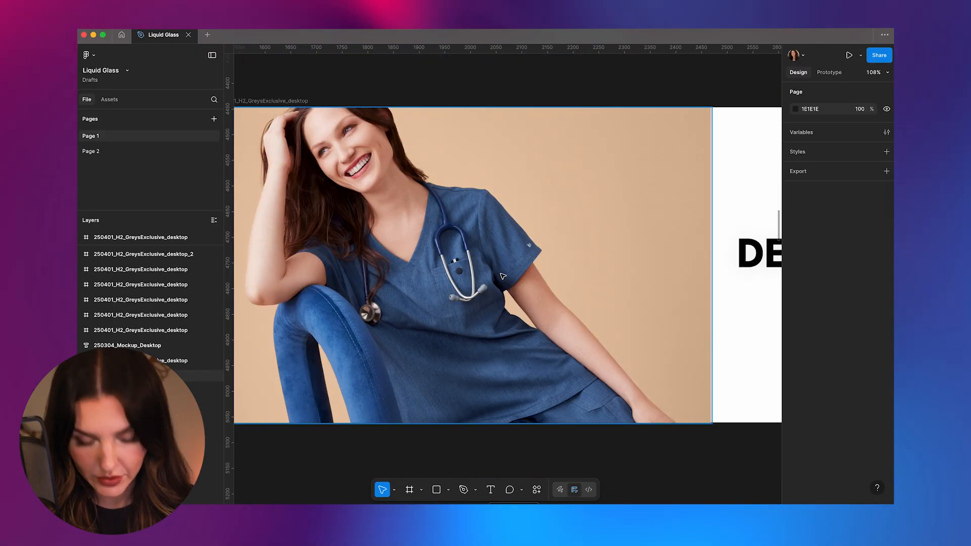
{"action": "key", "text": "f"}
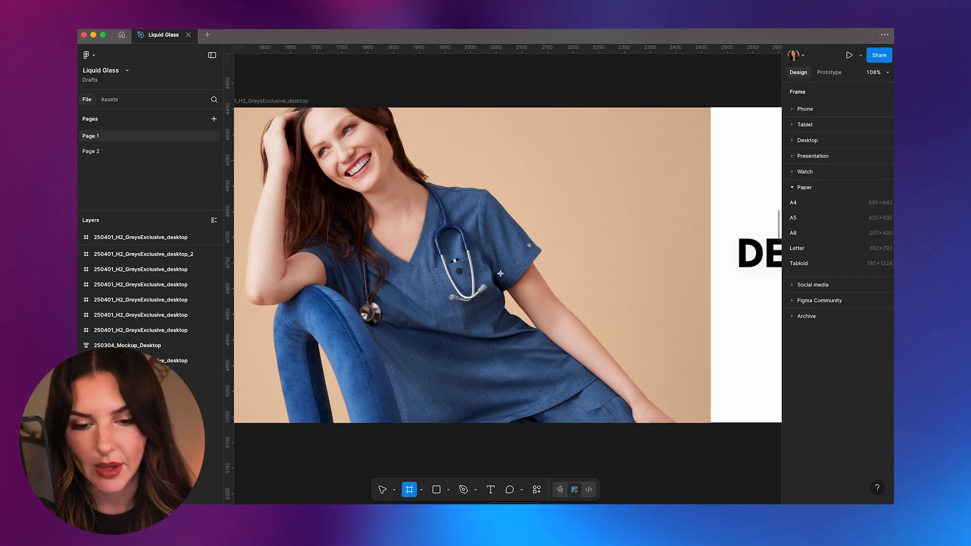
{"action": "left_click_drag", "start_coordinate": [506, 241], "coordinate": [607, 395]}
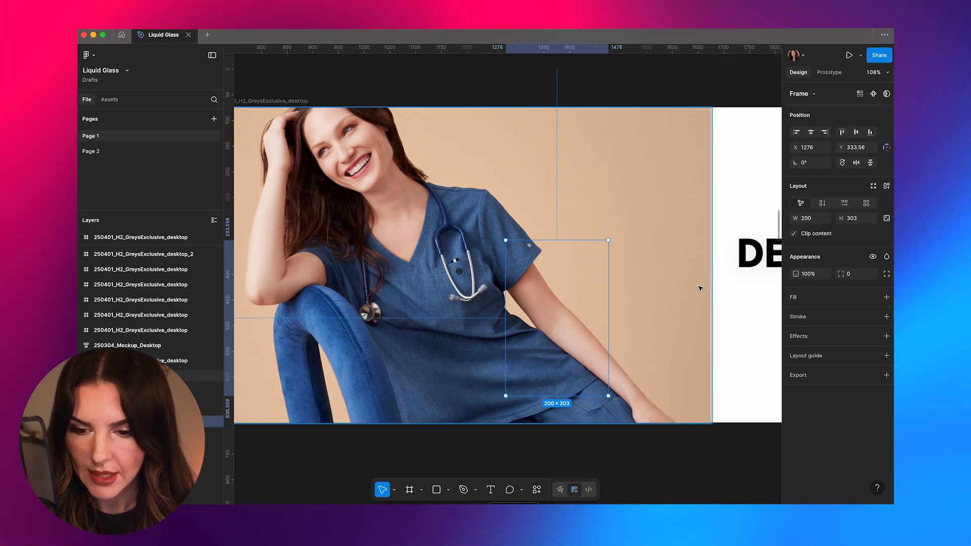
- Add a Glass effect to the new frame and open the effect's settings
{"action": "left_click", "coordinate": [801, 341]}
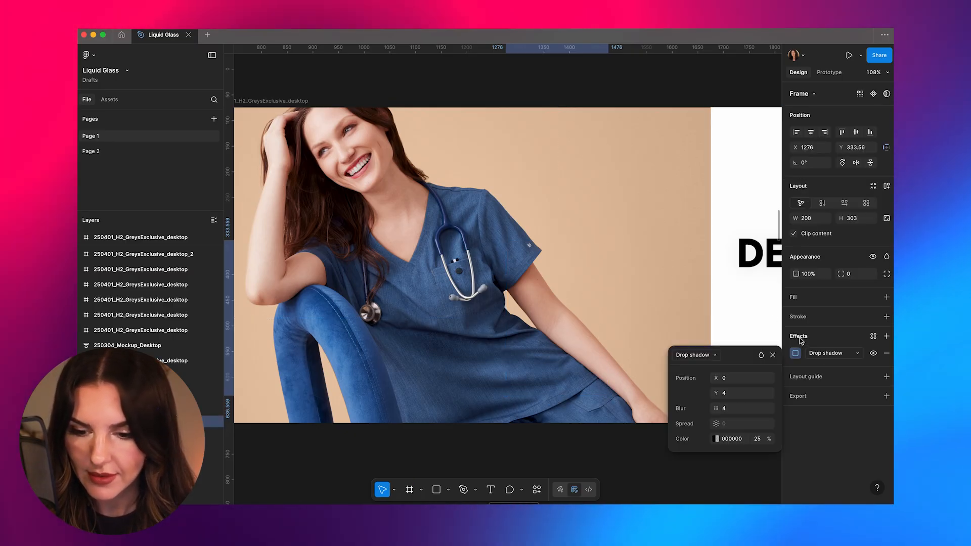
{"action": "left_click", "coordinate": [827, 354]}
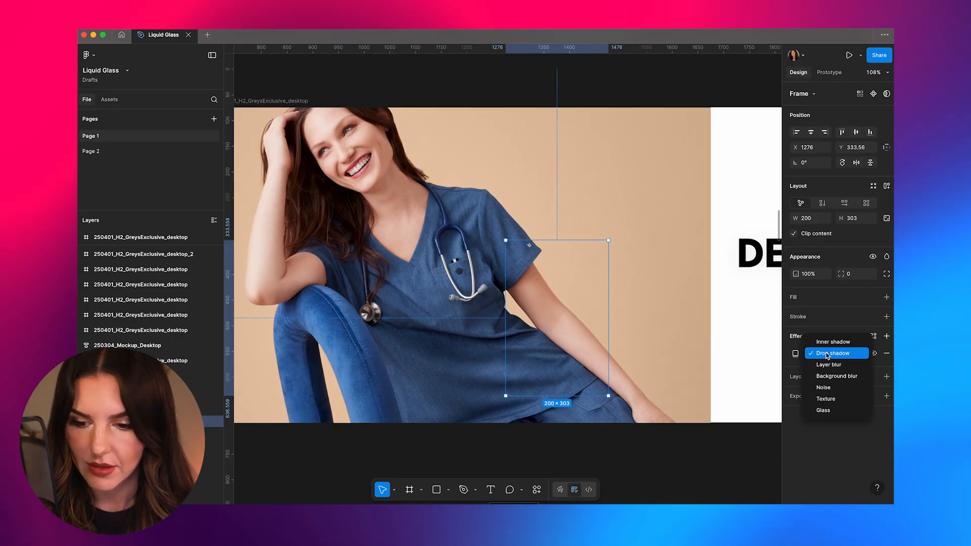
{"action": "left_click", "coordinate": [828, 411]}
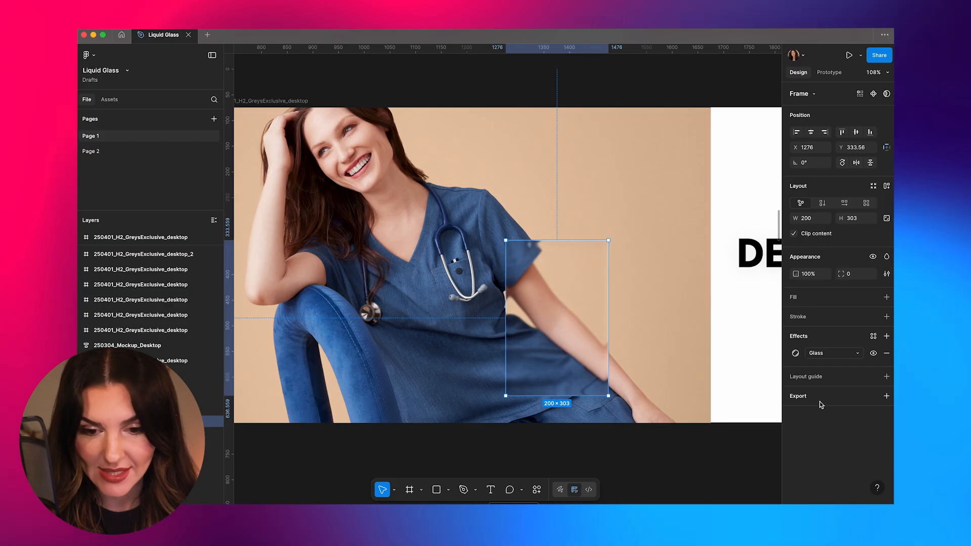
{"action": "left_click", "coordinate": [796, 353]}
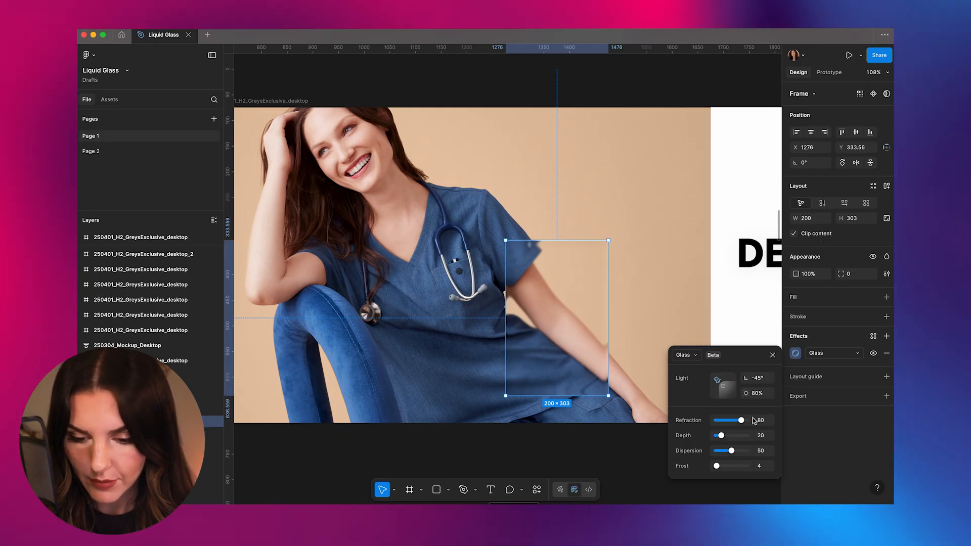
- Set the glass refraction to 55 and round the frame's corners to a radius of 23
{"action": "left_click_drag", "start_coordinate": [740, 421], "coordinate": [735, 421]}
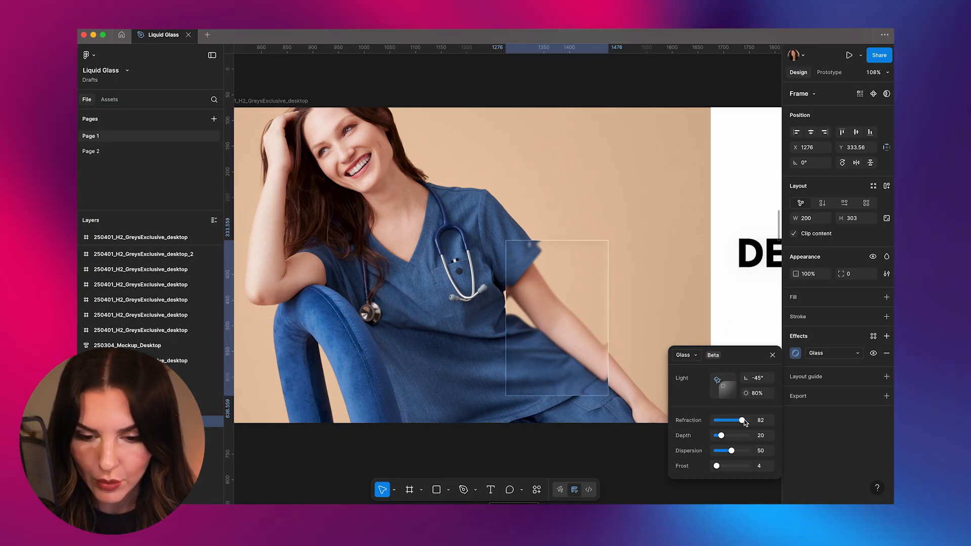
{"action": "mouse_move", "coordinate": [720, 421]}
{"action": "left_mouse_down"}
{"action": "mouse_move", "coordinate": [749, 424]}
{"action": "mouse_move", "coordinate": [728, 423]}
{"action": "mouse_move", "coordinate": [737, 423]}
{"action": "left_mouse_up"}
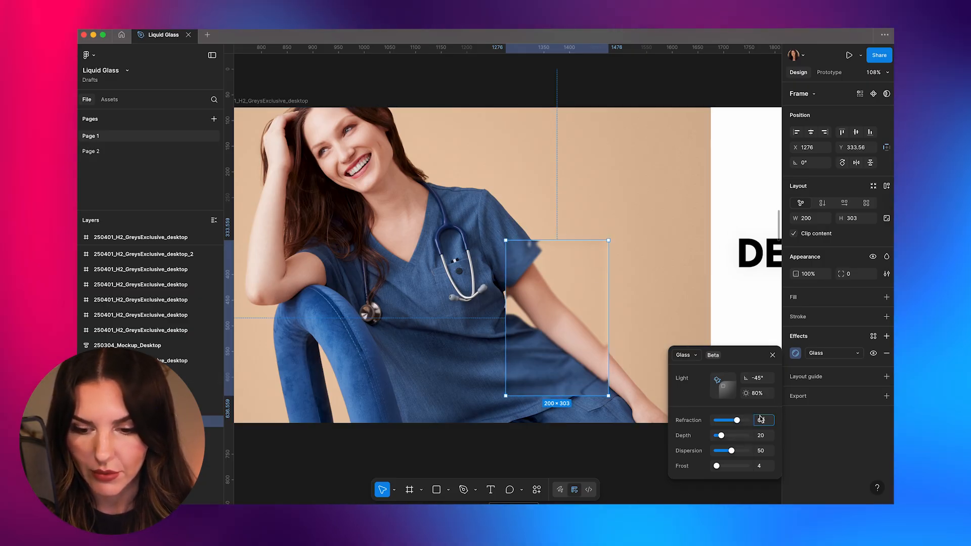
{"action": "left_click_drag", "start_coordinate": [737, 423], "coordinate": [734, 422]}
{"action": "left_click_drag", "start_coordinate": [841, 274], "coordinate": [859, 277]}
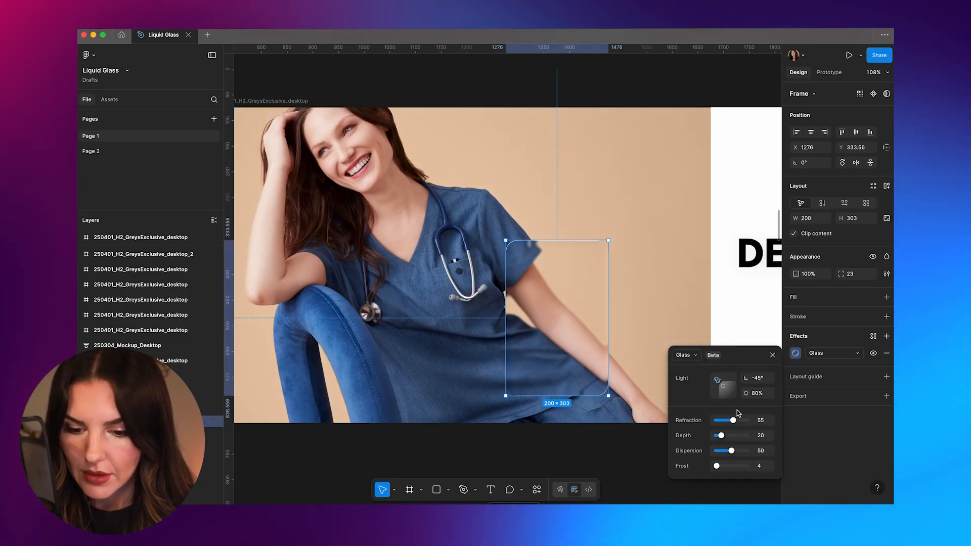
- Set the glass refraction to 63, raise depth and dispersion to 100, and shift the frame slightly over the arm
{"action": "left_click_drag", "start_coordinate": [733, 420], "coordinate": [740, 426]}
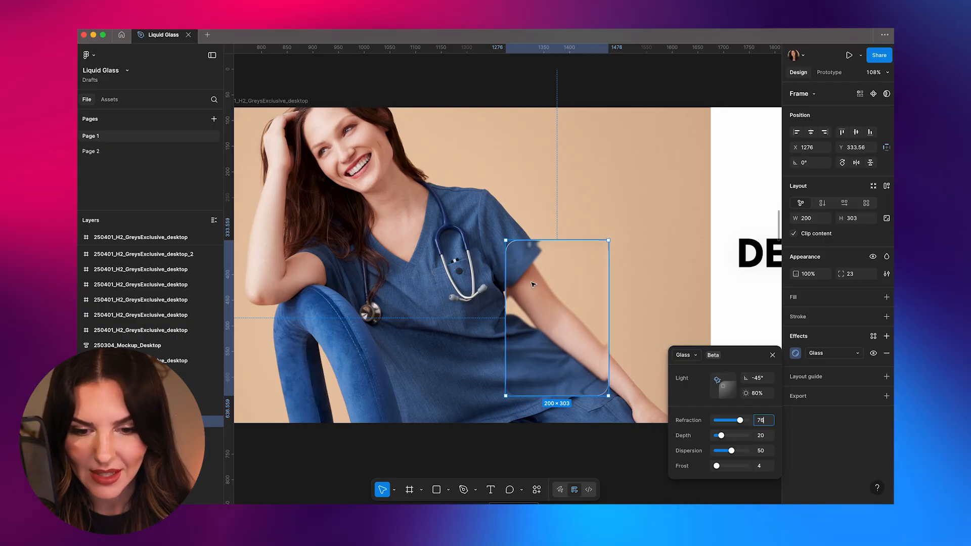
{"action": "left_click_drag", "start_coordinate": [740, 424], "coordinate": [709, 450]}
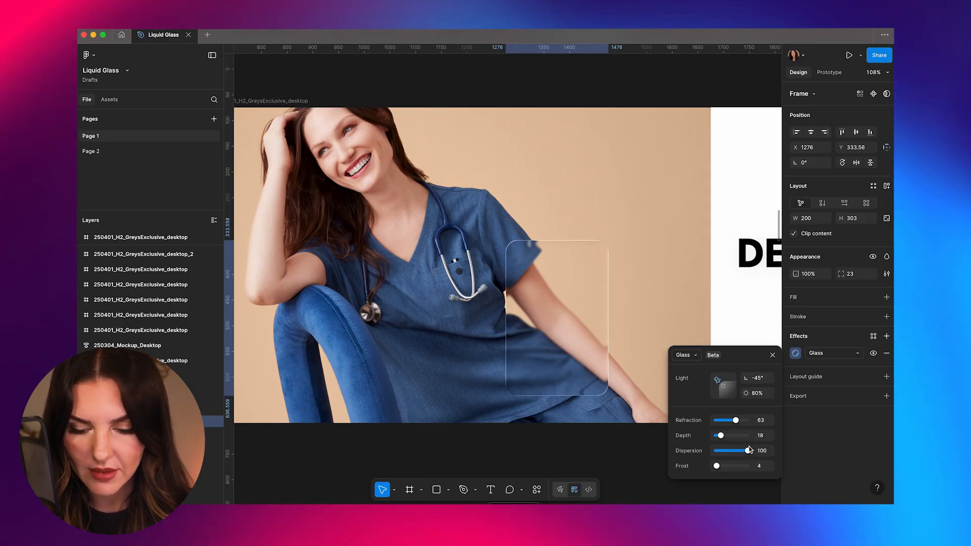
{"action": "mouse_move", "coordinate": [721, 436]}
{"action": "left_mouse_down"}
{"action": "mouse_move", "coordinate": [775, 438]}
{"action": "mouse_move", "coordinate": [732, 451]}
{"action": "left_mouse_up"}
{"action": "mouse_move", "coordinate": [531, 316]}
{"action": "left_mouse_down"}
{"action": "mouse_move", "coordinate": [522, 276]}
{"action": "mouse_move", "coordinate": [524, 305]}
{"action": "mouse_move", "coordinate": [533, 299]}
{"action": "left_mouse_up"}
{"action": "left_click_drag", "start_coordinate": [732, 451], "coordinate": [749, 451]}
{"action": "left_click_drag", "start_coordinate": [578, 309], "coordinate": [543, 289]}
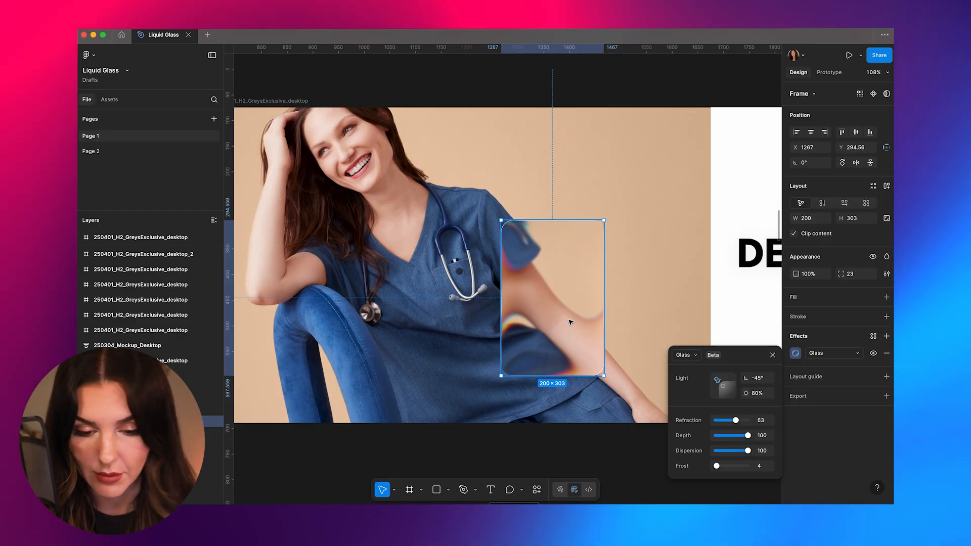
- Set the glass depth to 28 and the dispersion to 23
{"action": "left_click_drag", "start_coordinate": [747, 453], "coordinate": [721, 438]}
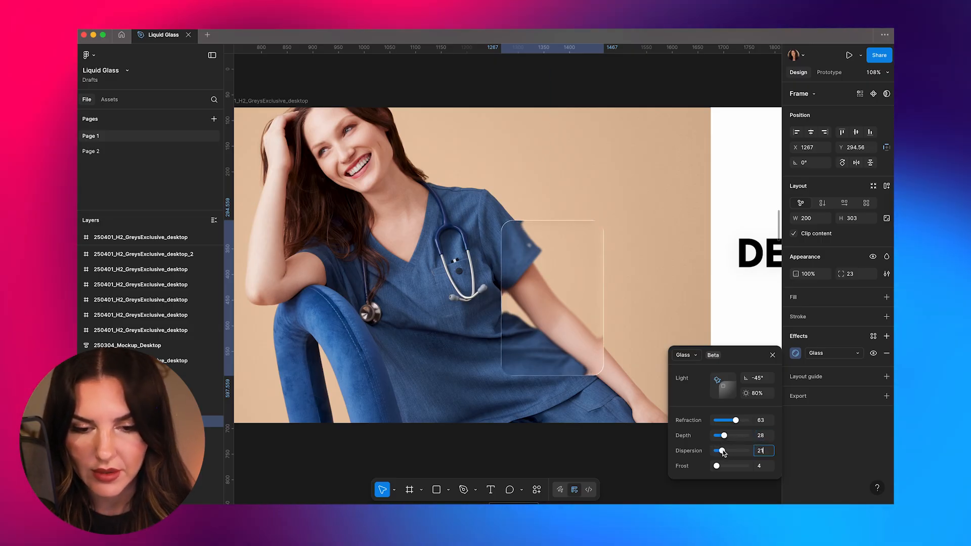
{"action": "key", "text": "Return"}
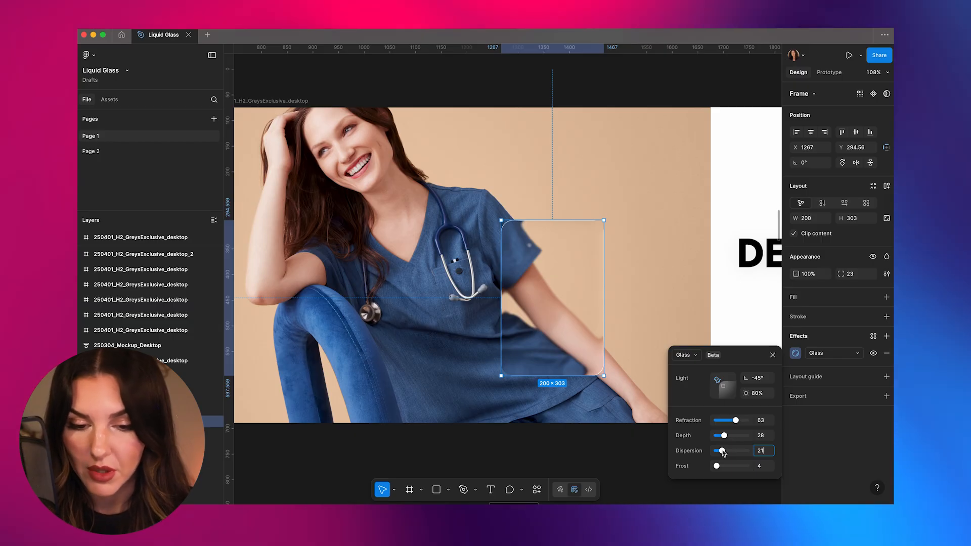
{"action": "left_click_drag", "start_coordinate": [723, 450], "coordinate": [725, 451]}
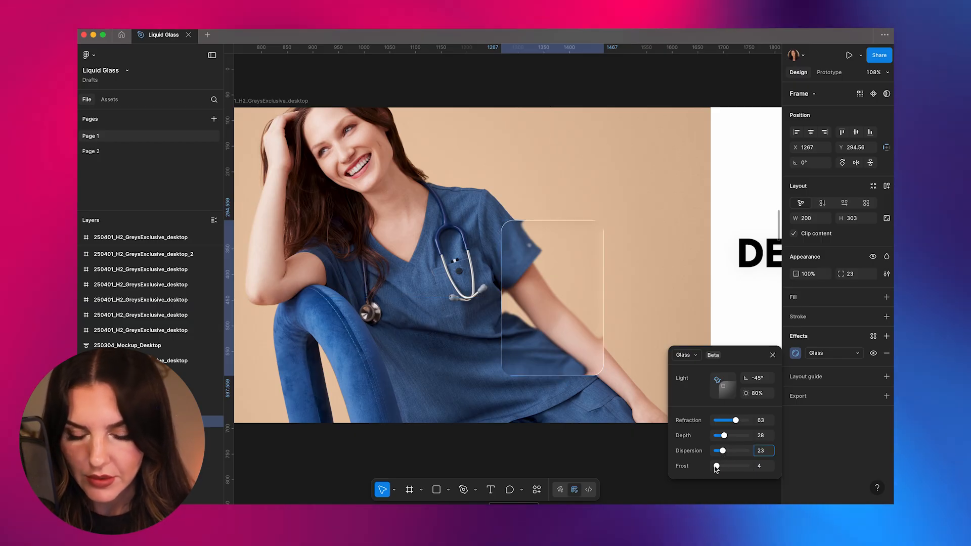
- Try frost values of 0 and 5, set the glass frost to 8, and move the frame closer to the stethoscope
{"action": "mouse_move", "coordinate": [716, 467]}
{"action": "left_mouse_down"}
{"action": "mouse_move", "coordinate": [743, 466]}
{"action": "mouse_move", "coordinate": [712, 470]}
{"action": "left_mouse_up"}
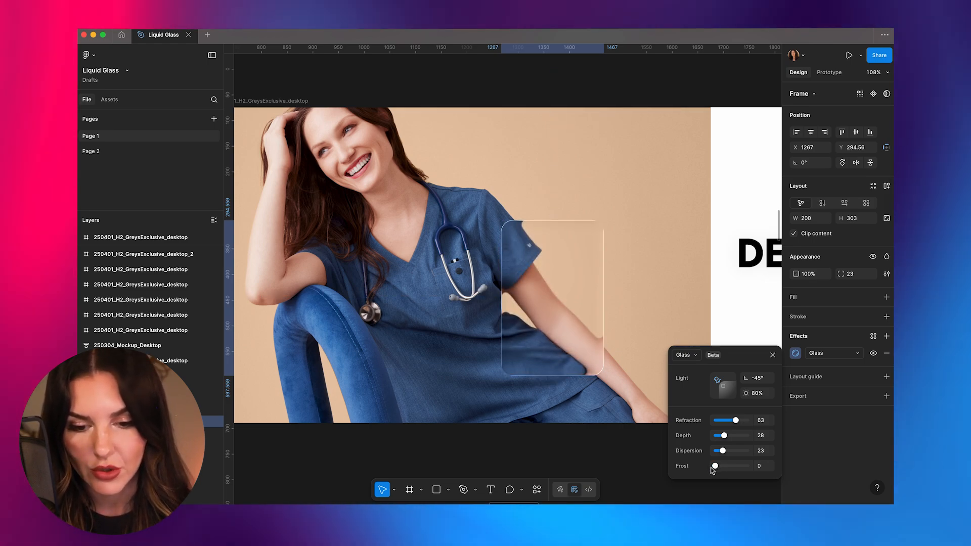
{"action": "mouse_move", "coordinate": [531, 309]}
{"action": "left_mouse_down"}
{"action": "mouse_move", "coordinate": [514, 291]}
{"action": "mouse_move", "coordinate": [535, 318]}
{"action": "left_mouse_up"}
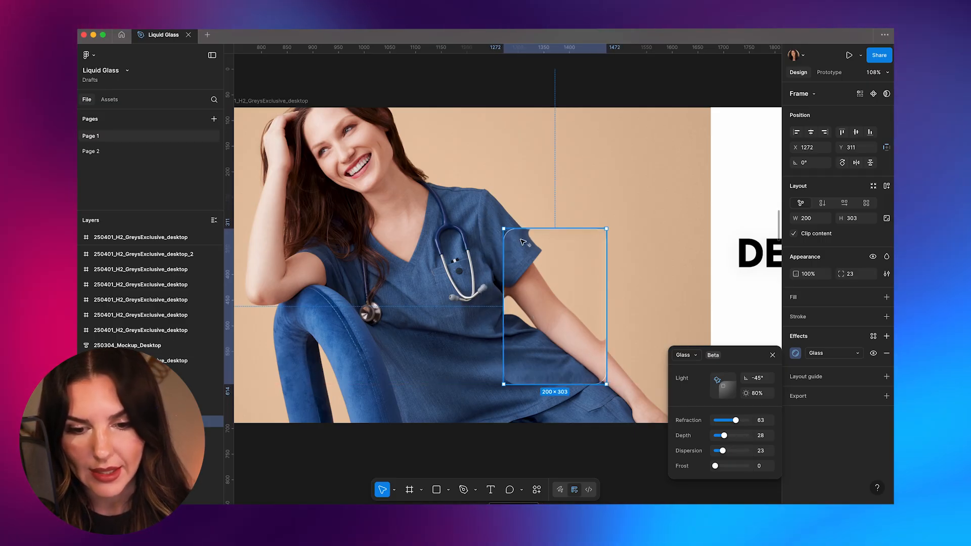
{"action": "left_click_drag", "start_coordinate": [715, 467], "coordinate": [718, 468]}
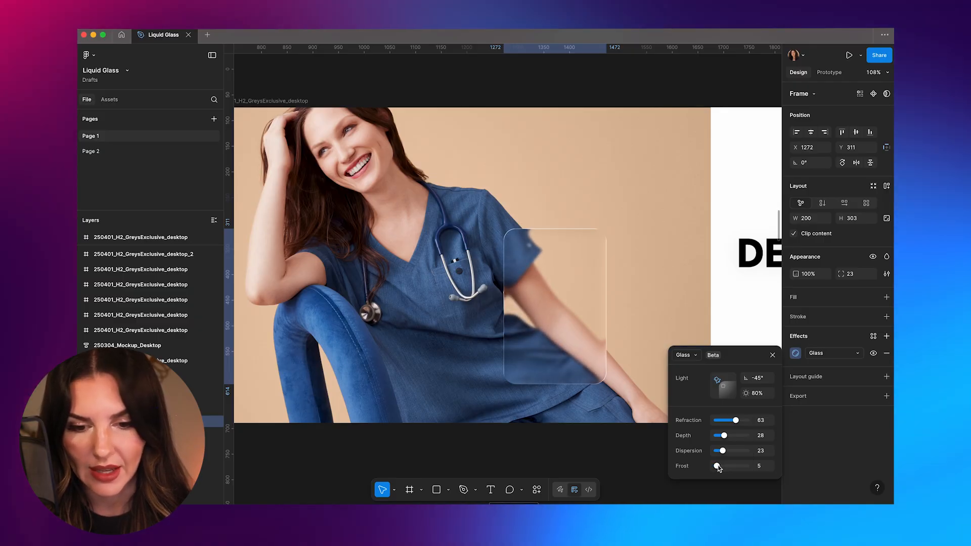
{"action": "left_click_drag", "start_coordinate": [717, 468], "coordinate": [718, 469]}
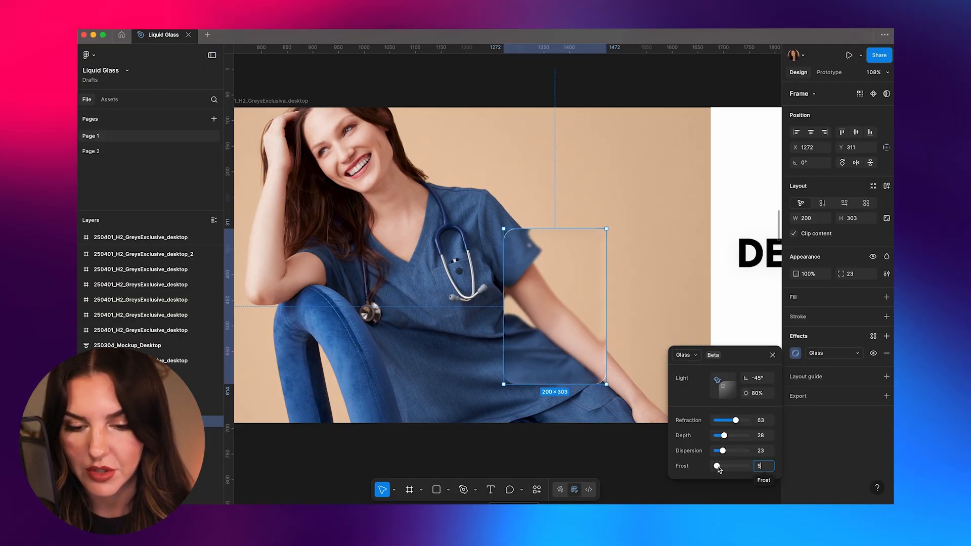
{"action": "mouse_move", "coordinate": [546, 338]}
{"action": "left_mouse_down"}
{"action": "mouse_move", "coordinate": [573, 338]}
{"action": "mouse_move", "coordinate": [530, 334]}
{"action": "left_mouse_up"}
{"action": "left_click_drag", "start_coordinate": [716, 466], "coordinate": [718, 467]}
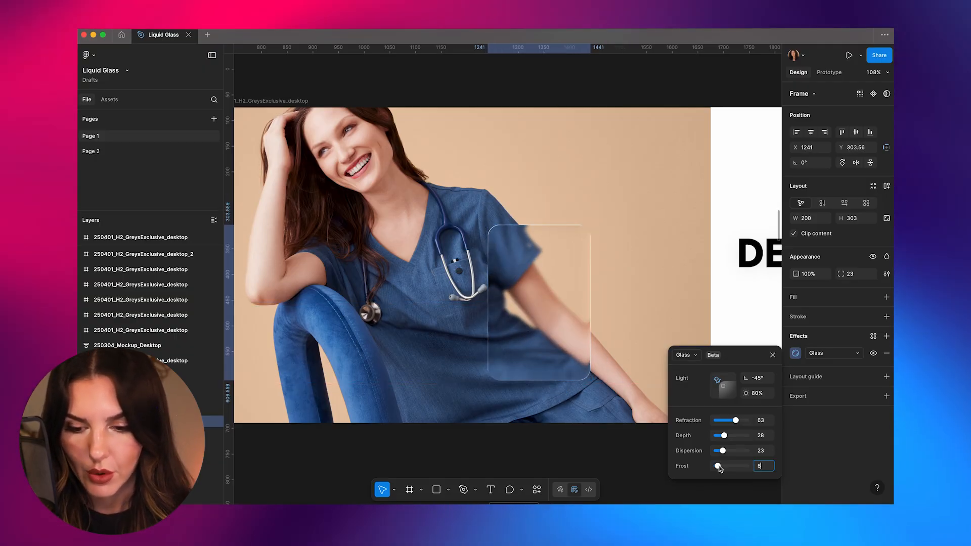
- Set the glass light angle to -52° and its intensity to 65%, and close the effect settings
{"action": "left_click_drag", "start_coordinate": [717, 380], "coordinate": [684, 360]}
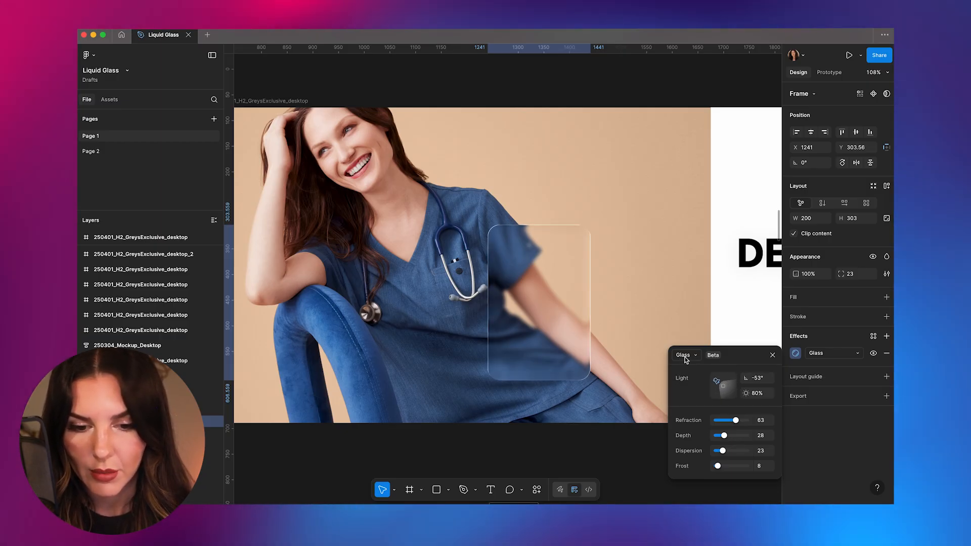
{"action": "left_click_drag", "start_coordinate": [746, 393], "coordinate": [726, 397]}
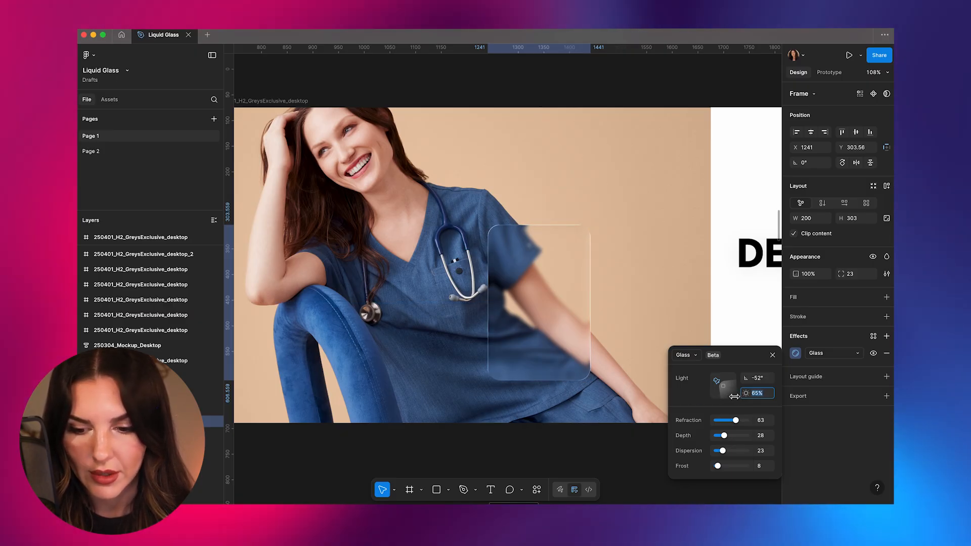
{"action": "left_click_drag", "start_coordinate": [734, 395], "coordinate": [732, 395]}
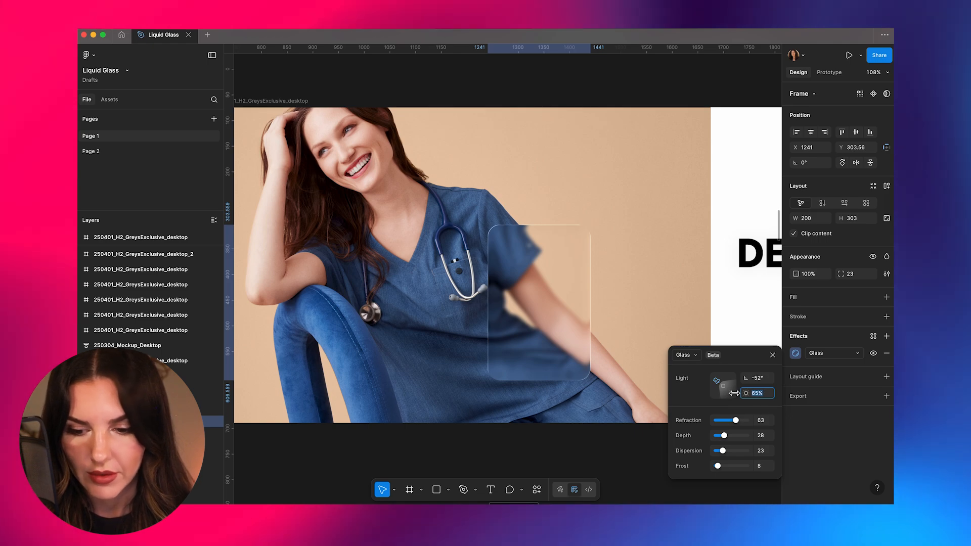
{"action": "key", "text": "Escape"}
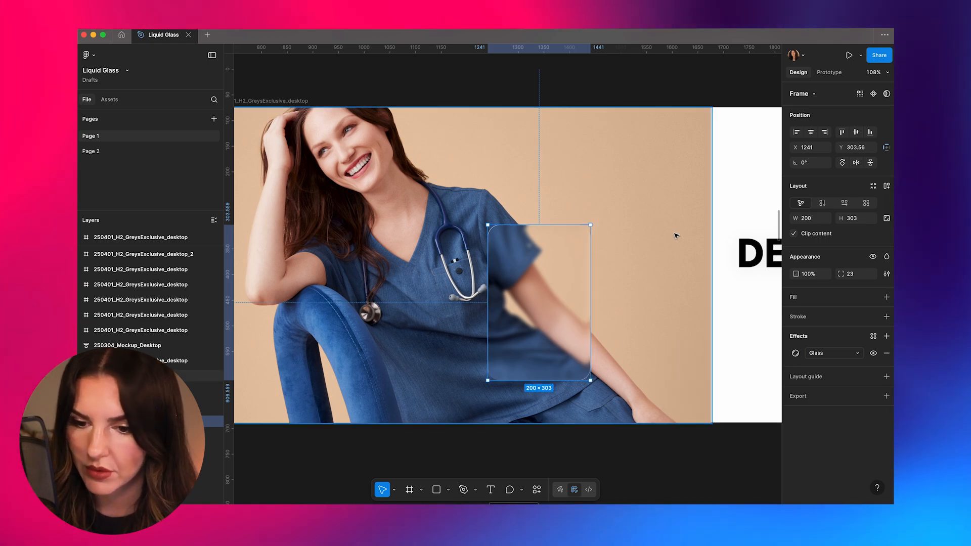
- Give the glass frame a light blue CEE7FF fill at 22% opacity
{"action": "left_click", "coordinate": [794, 297]}
{"action": "left_click_drag", "start_coordinate": [854, 316], "coordinate": [794, 316]}
{"action": "left_click_drag", "start_coordinate": [676, 292], "coordinate": [693, 278]}
{"action": "left_click_drag", "start_coordinate": [717, 399], "coordinate": [740, 399]}
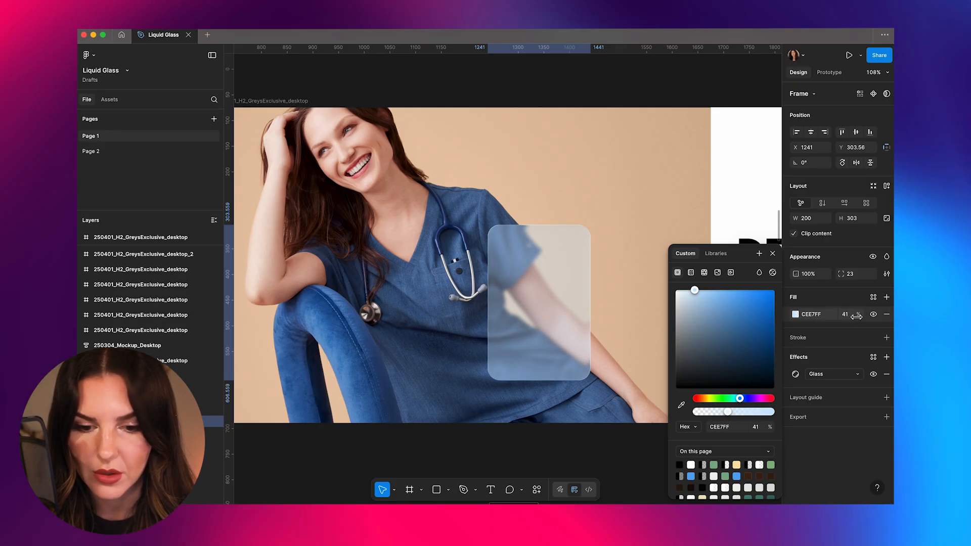
{"action": "left_click_drag", "start_coordinate": [845, 317], "coordinate": [832, 318]}
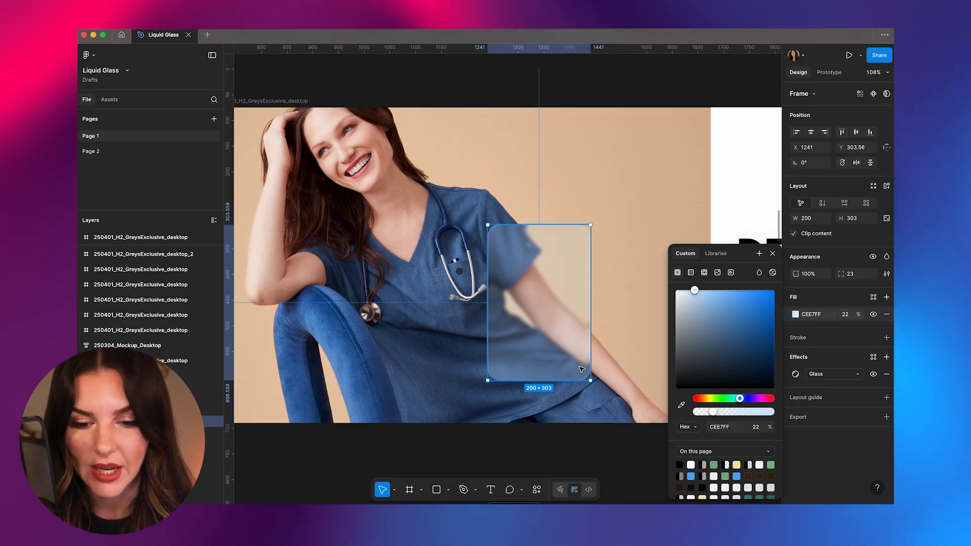
{"action": "mouse_move", "coordinate": [565, 294]}
{"action": "left_mouse_down"}
{"action": "mouse_move", "coordinate": [543, 250]}
{"action": "mouse_move", "coordinate": [562, 298]}
{"action": "mouse_move", "coordinate": [564, 288]}
{"action": "left_mouse_up"}
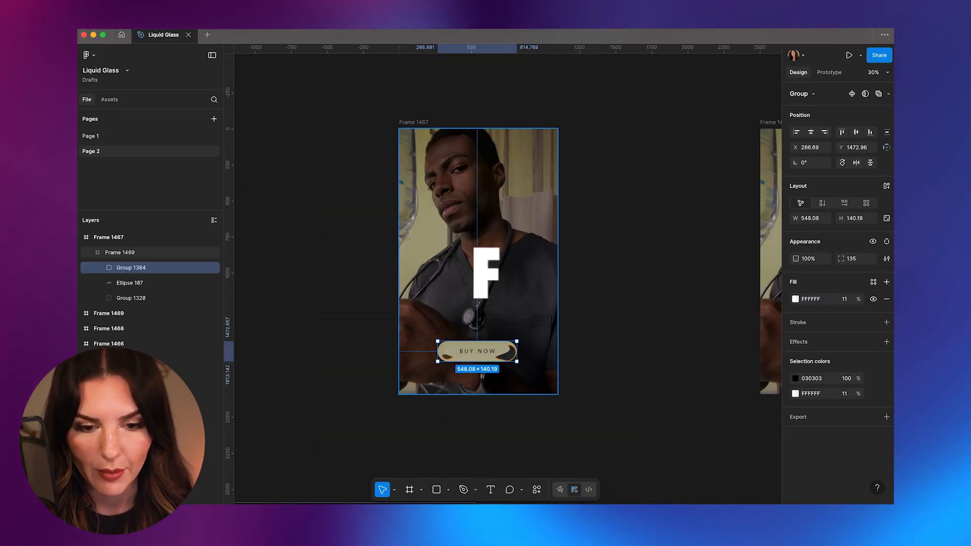
- On Page 2, move the yellow-green ellipse out from behind the BUY NOW glass button to outside Frame 1467
{"action": "scroll", "coordinate": [462, 274], "scroll_direction": "down", "scroll_amount": 2}
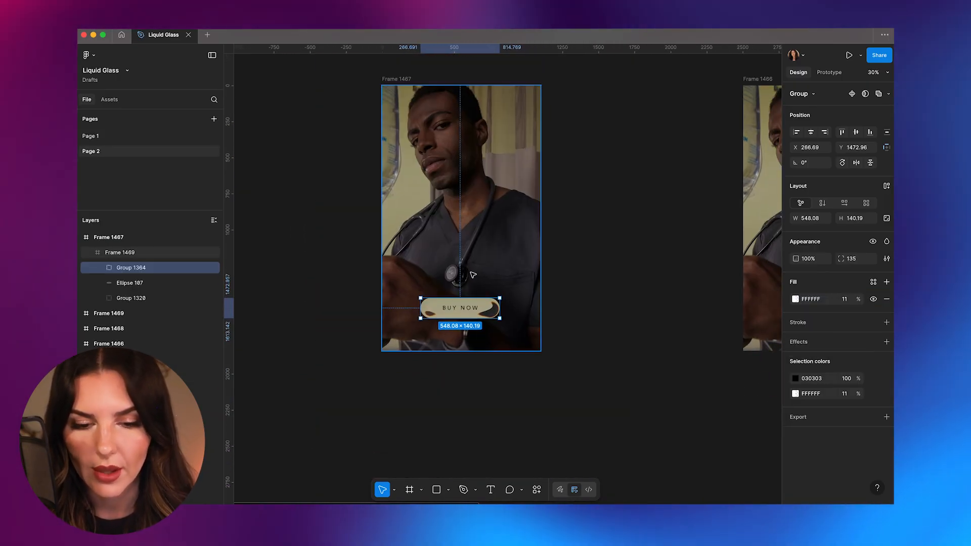
{"action": "scroll", "coordinate": [469, 280], "scroll_direction": "up", "scroll_amount": 5}
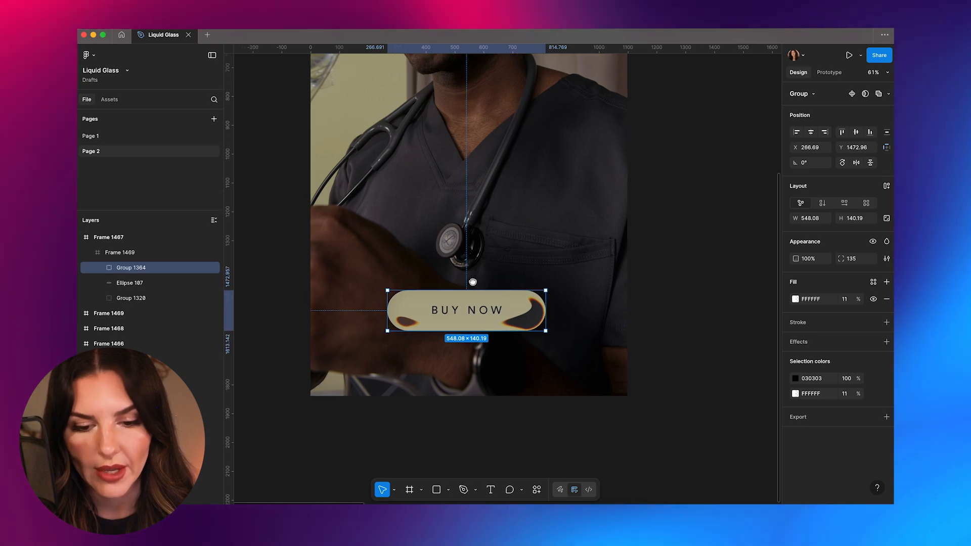
{"action": "left_click_drag", "start_coordinate": [469, 322], "coordinate": [481, 308]}
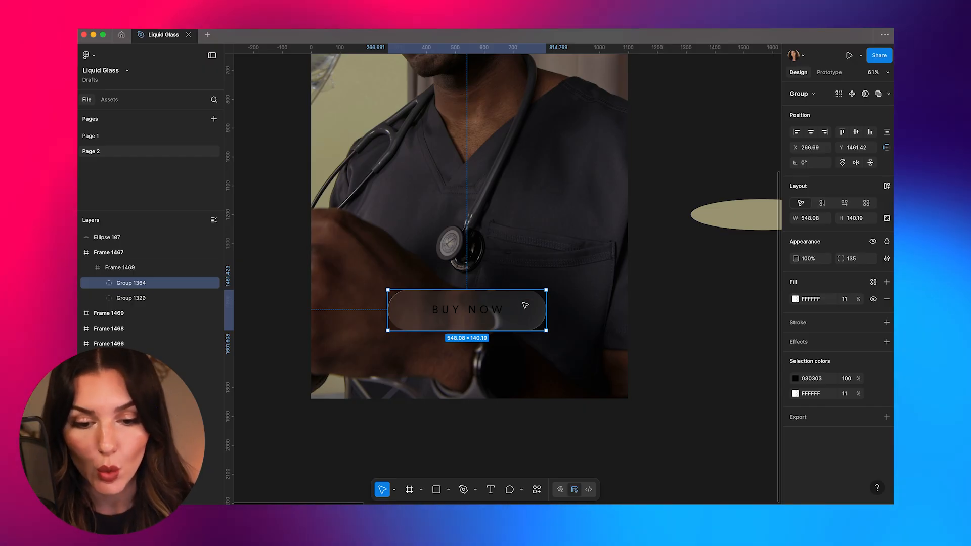
{"action": "left_click", "coordinate": [662, 308]}
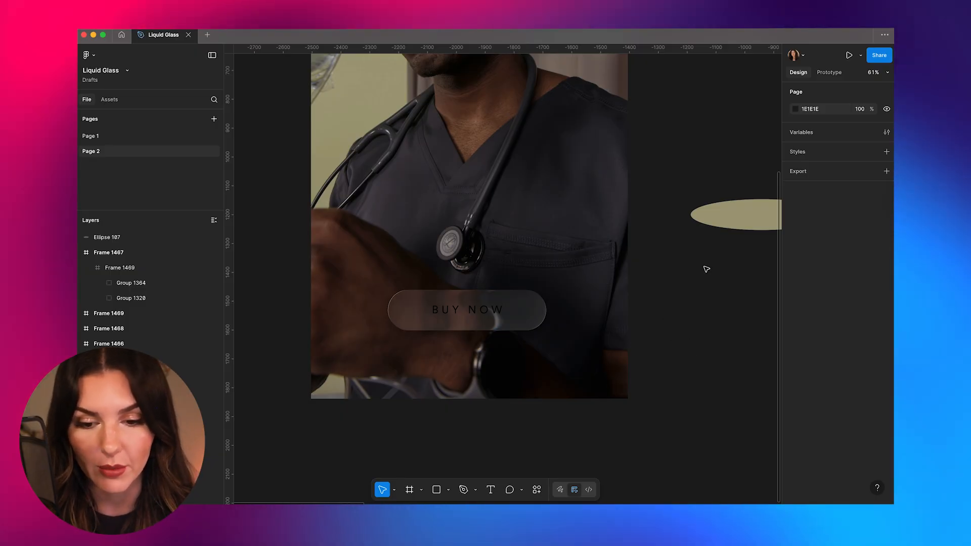
- Move the yellow-green ellipse back behind the BUY NOW glass button
{"action": "left_click", "coordinate": [745, 221]}
{"action": "left_click_drag", "start_coordinate": [761, 216], "coordinate": [470, 316]}
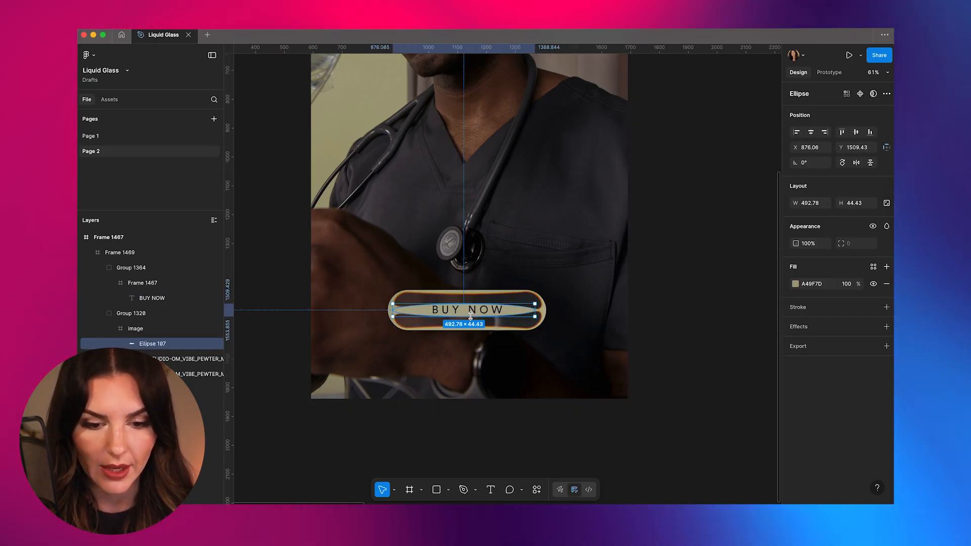
{"action": "left_click", "coordinate": [696, 389]}
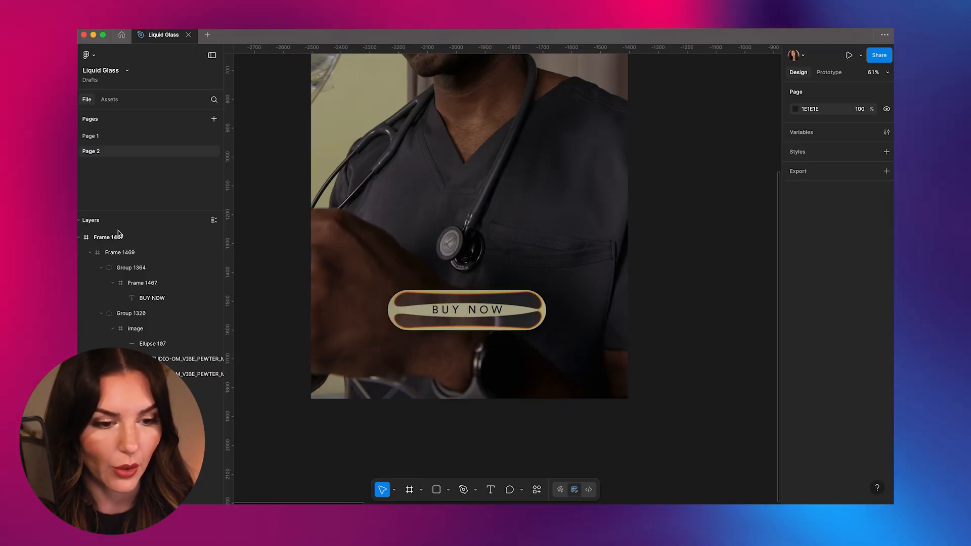
- Sample several tones from the photo for the ellipse behind the BUY NOW button, ending with fill 71635C
{"action": "left_click", "coordinate": [121, 253]}
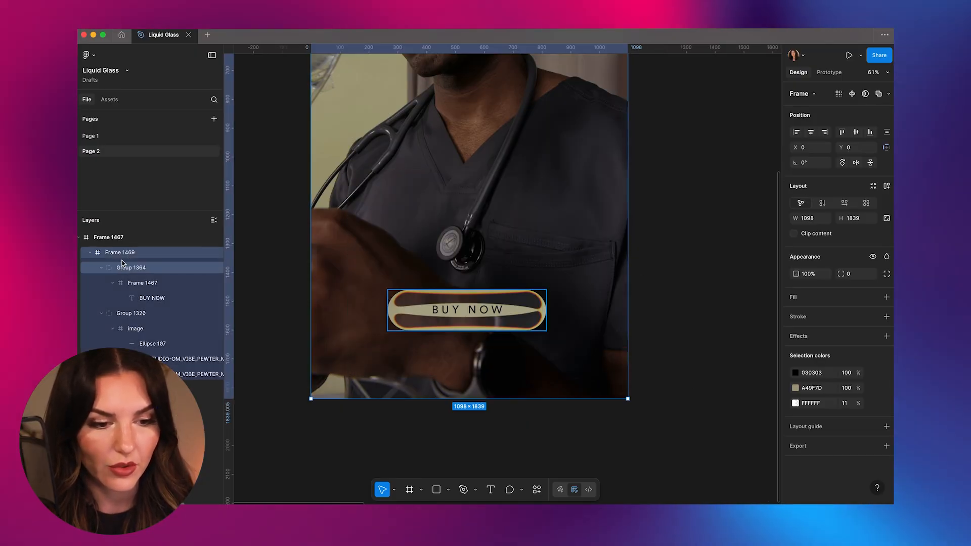
{"action": "left_click", "coordinate": [145, 340]}
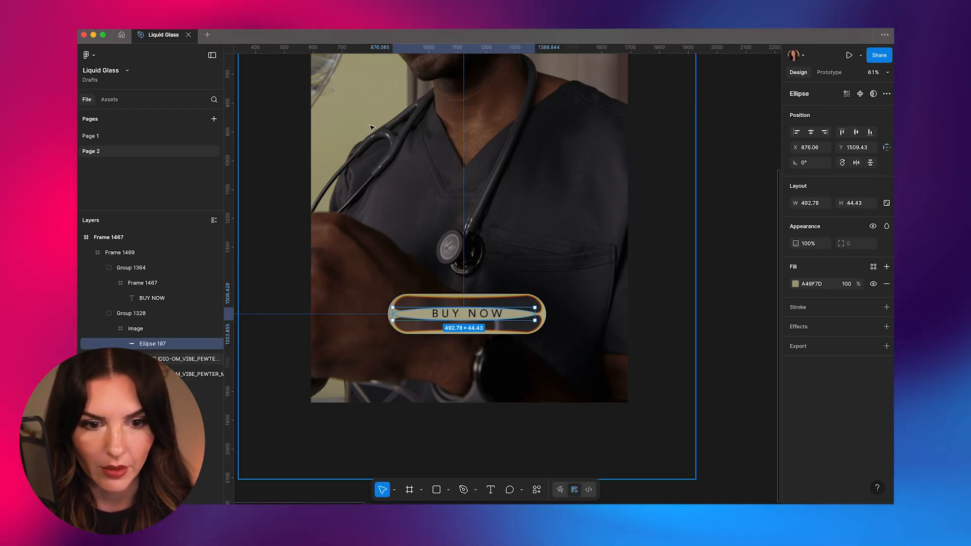
{"action": "key", "text": "i"}
{"action": "left_click", "coordinate": [357, 266]}
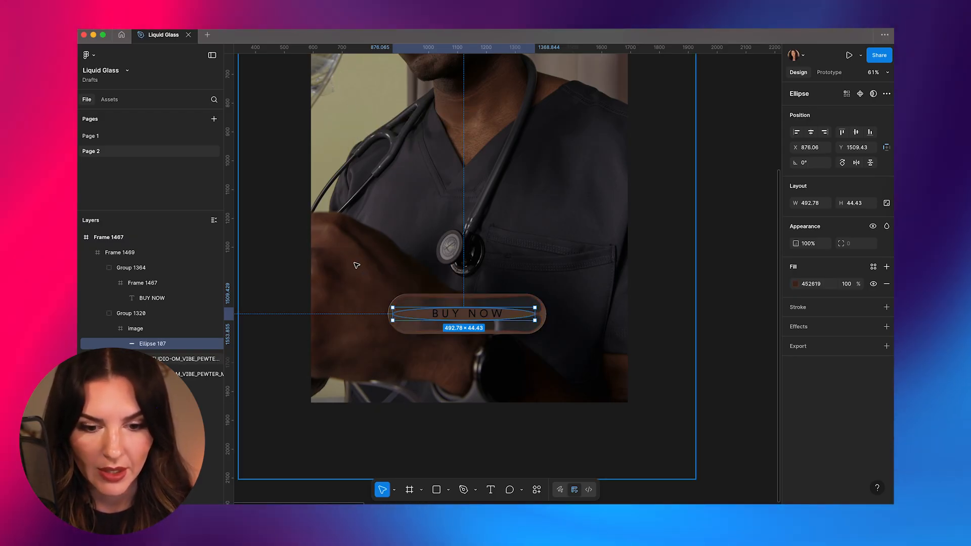
{"action": "key", "text": "i"}
{"action": "left_click", "coordinate": [483, 112]}
{"action": "key", "text": "i"}
{"action": "left_click", "coordinate": [481, 133]}
{"action": "key", "text": "i"}
{"action": "left_click", "coordinate": [604, 72]}
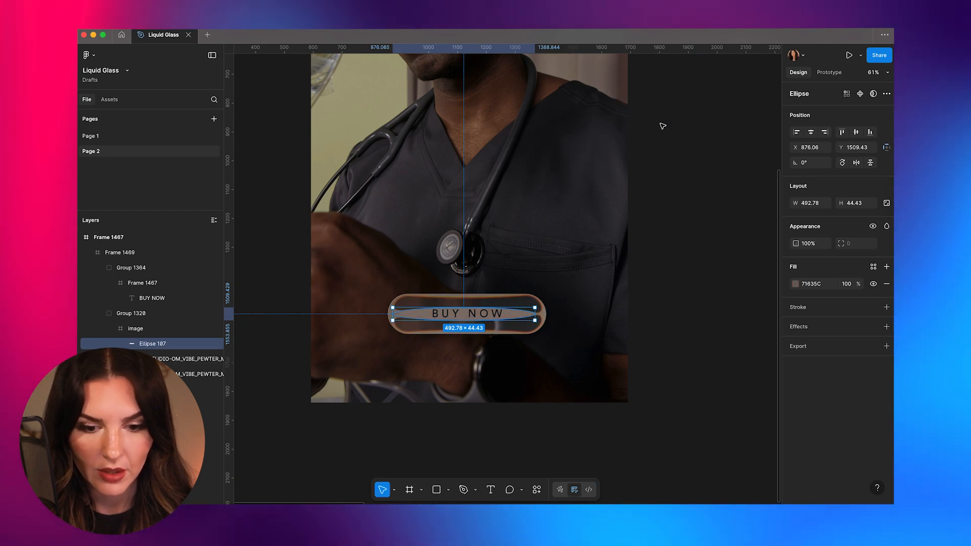
- Stretch the ellipse behind the BUY NOW button to a height of about 84
{"action": "mouse_move", "coordinate": [482, 307]}
{"action": "left_mouse_down"}
{"action": "mouse_move", "coordinate": [484, 299]}
{"action": "mouse_move", "coordinate": [475, 324]}
{"action": "left_mouse_up"}
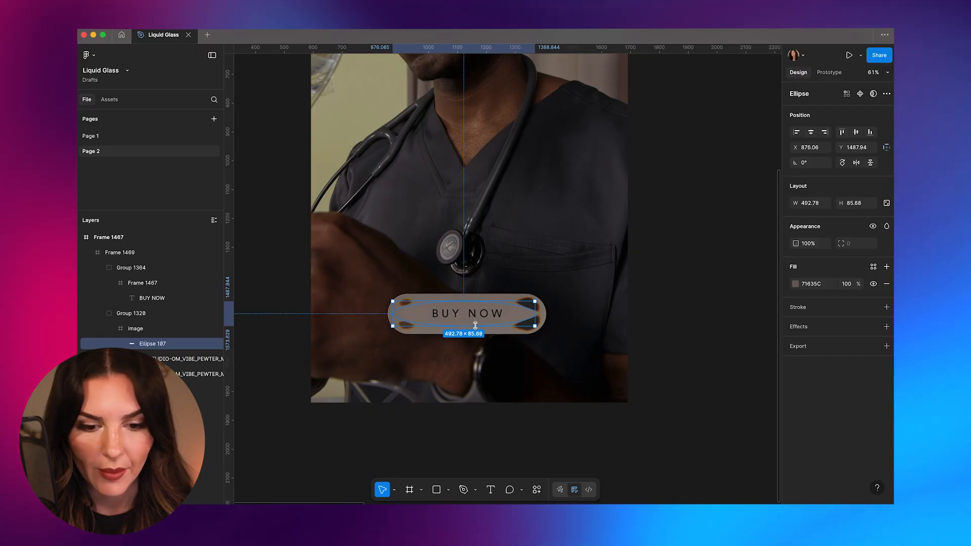
{"action": "left_click", "coordinate": [692, 354]}
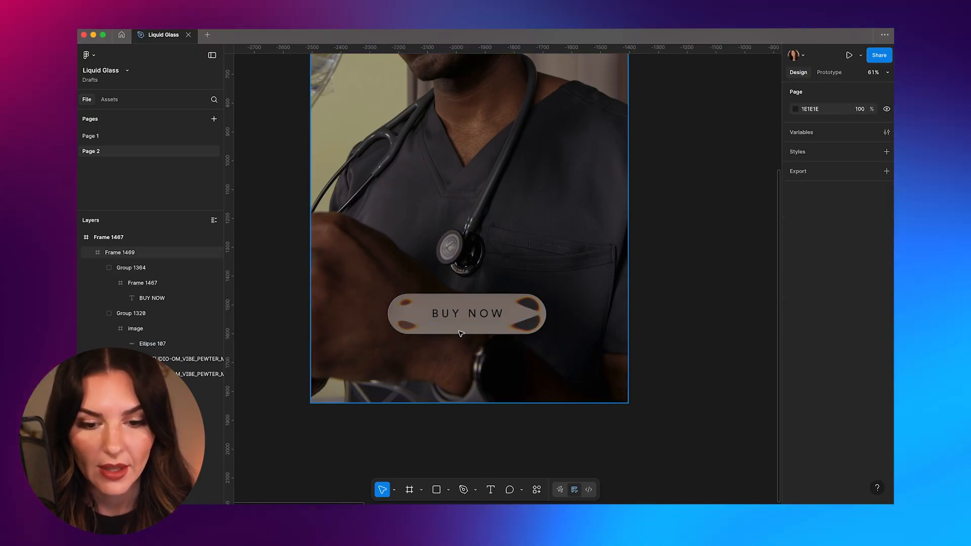
{"action": "scroll", "coordinate": [407, 309], "scroll_direction": "up", "scroll_amount": 3}
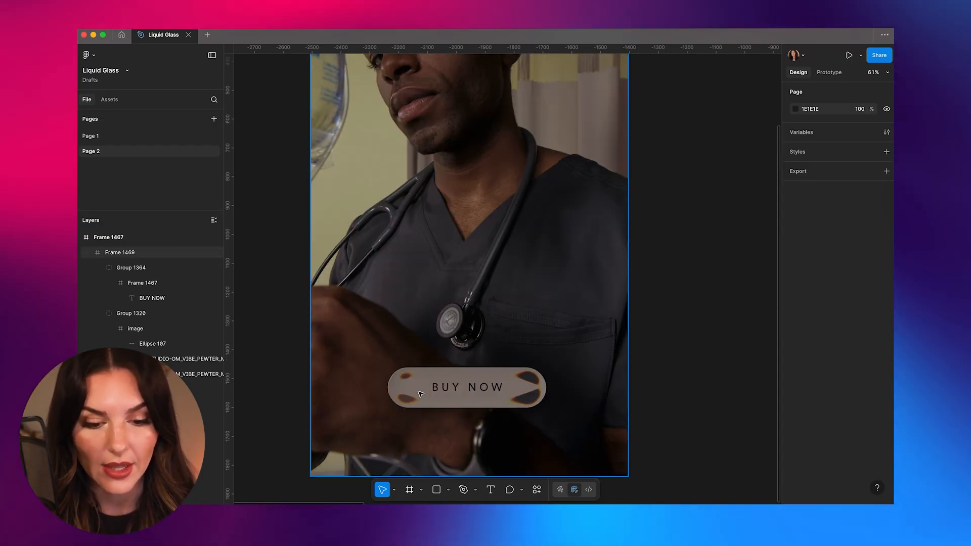
- Add overlapping ellipses behind the BUY NOW button, with the top one about 320 × 59 and filled with a skin tone sampled from the photo
{"action": "left_click", "coordinate": [152, 267]}
{"action": "left_click", "coordinate": [145, 343]}
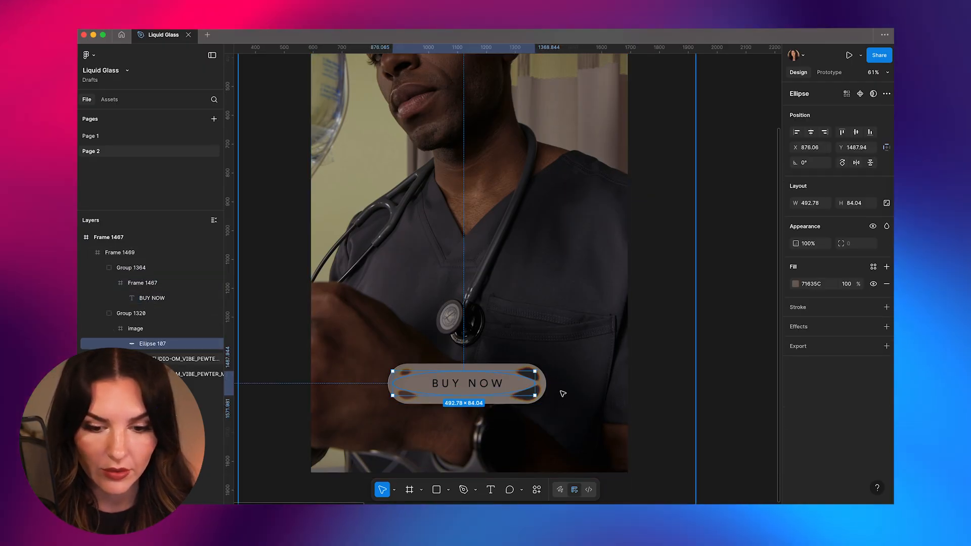
{"action": "left_click_drag", "start_coordinate": [535, 386], "coordinate": [458, 374]}
{"action": "key", "text": "i"}
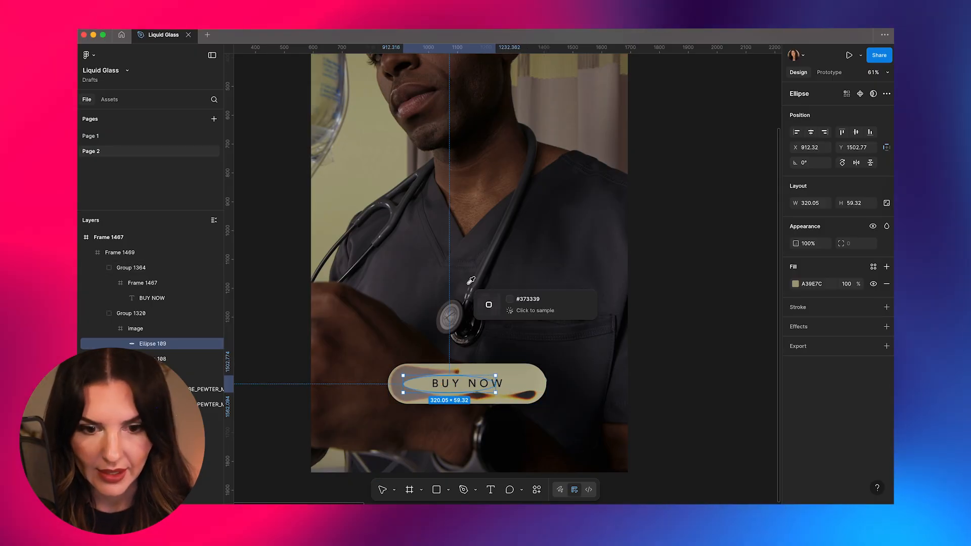
{"action": "left_click", "coordinate": [494, 188]}
- Raise the dispersion of the BUY NOW button's Glass effect to 100, with depth at 100
{"action": "left_click", "coordinate": [408, 389]}
{"action": "left_click", "coordinate": [408, 389], "text": "super"}
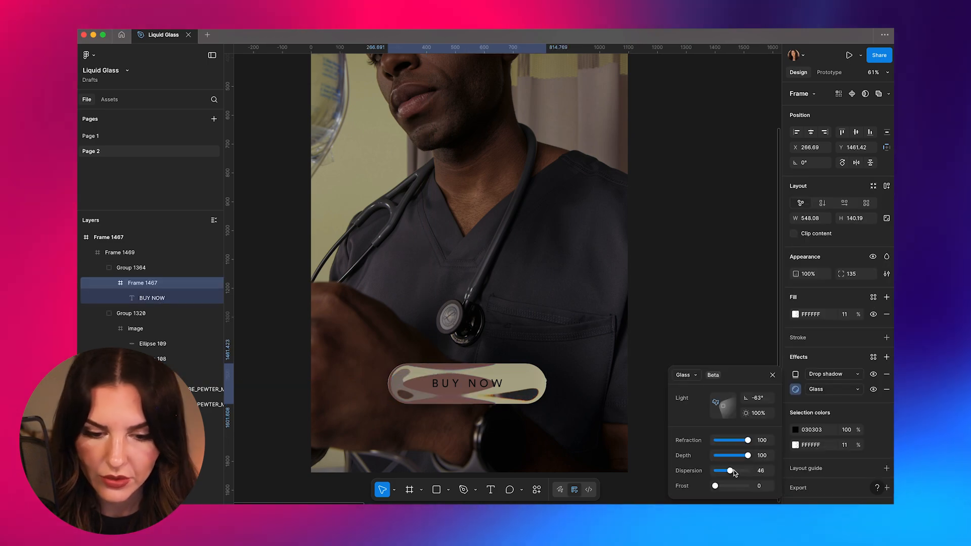
{"action": "left_click_drag", "start_coordinate": [744, 471], "coordinate": [769, 470]}
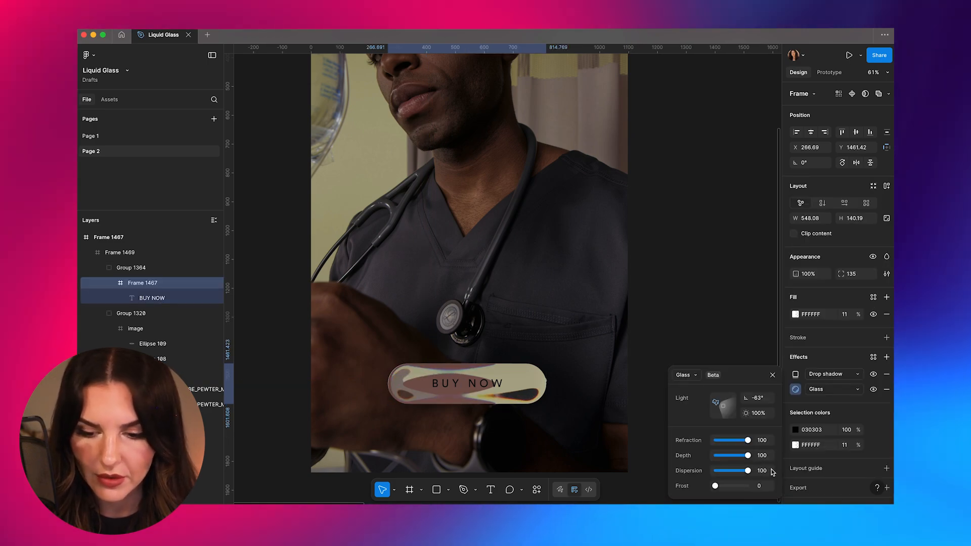
{"action": "left_click", "coordinate": [757, 455]}
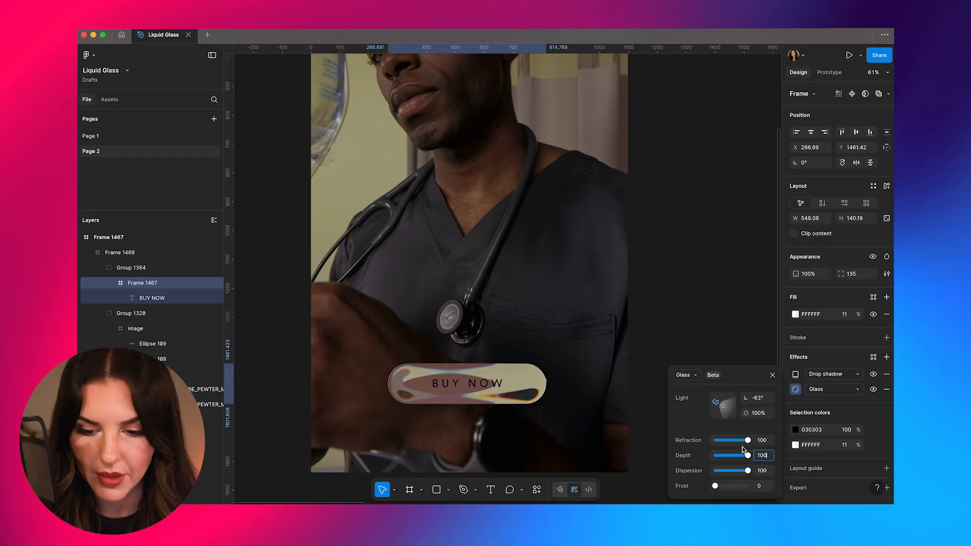
- Try frost values of 44 and 34 on the BUY NOW button's glass, bring the frost back to its minimum, and close the effect settings
{"action": "left_click_drag", "start_coordinate": [716, 488], "coordinate": [730, 487]}
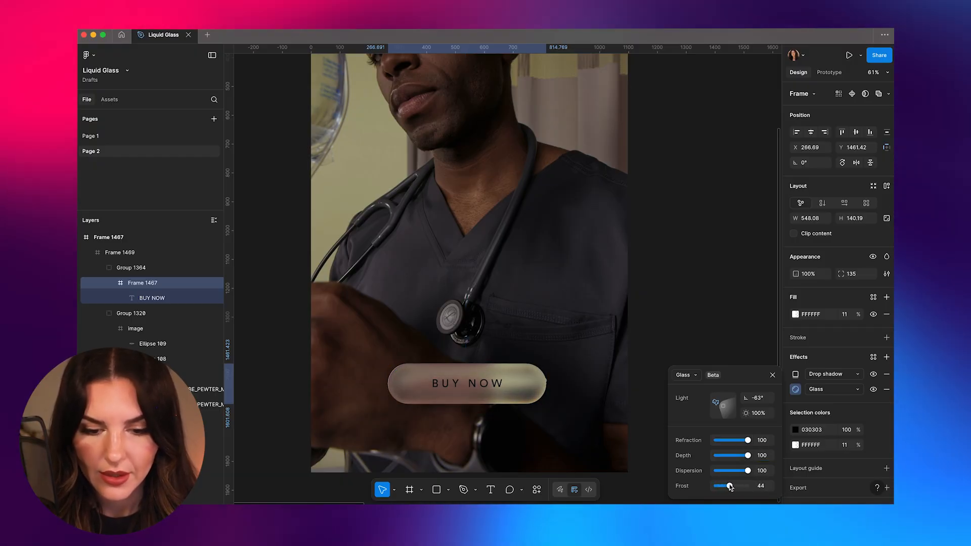
{"action": "left_click_drag", "start_coordinate": [727, 487], "coordinate": [690, 487]}
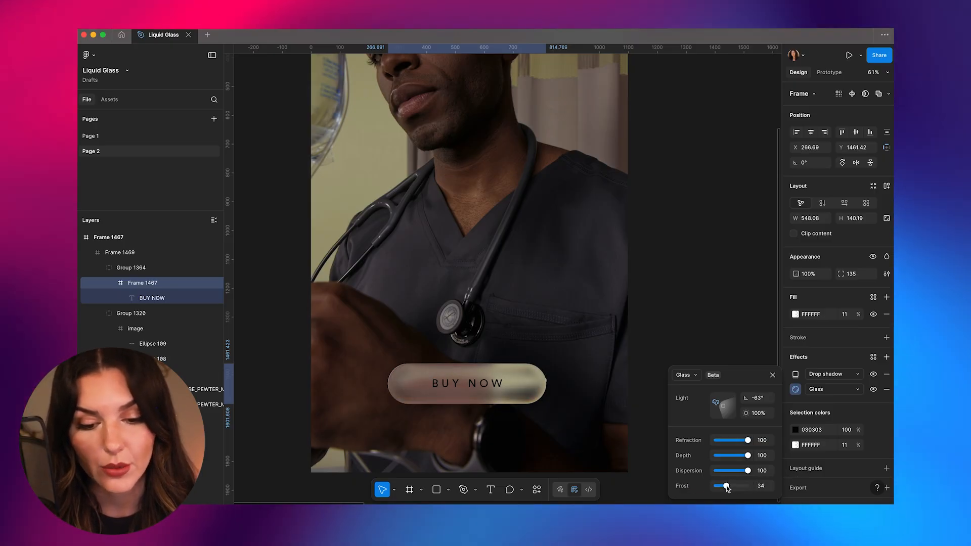
{"action": "left_click", "coordinate": [671, 262]}
{"action": "scroll", "coordinate": [671, 262], "scroll_direction": "up", "scroll_amount": 3}
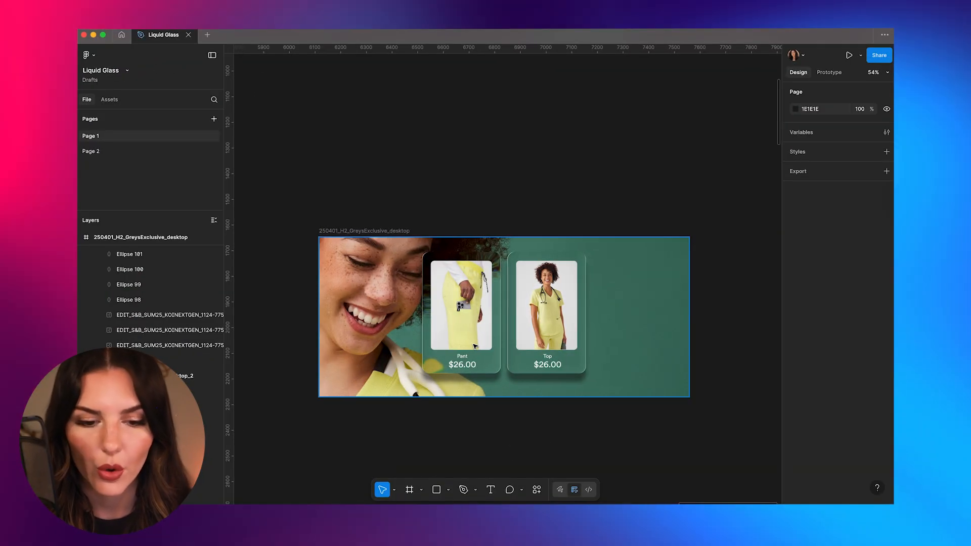
- On Page 1, show the prototype connections of 250401_H2_GreysExclusive_desktop and examine the second banner frame it links to
{"action": "left_click", "coordinate": [366, 231]}
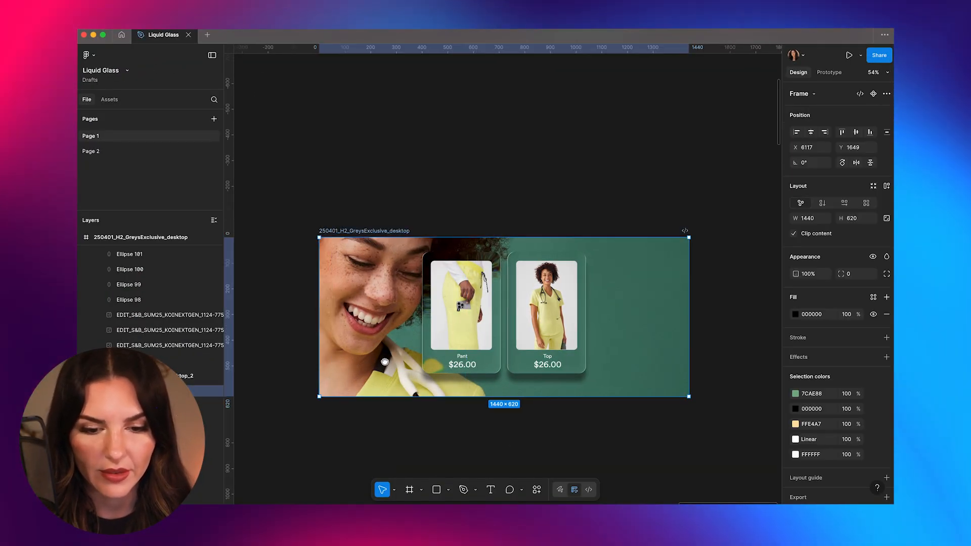
{"action": "scroll", "coordinate": [506, 303], "scroll_direction": "down", "scroll_amount": 2}
{"action": "scroll", "coordinate": [506, 303], "scroll_direction": "right", "scroll_amount": 1}
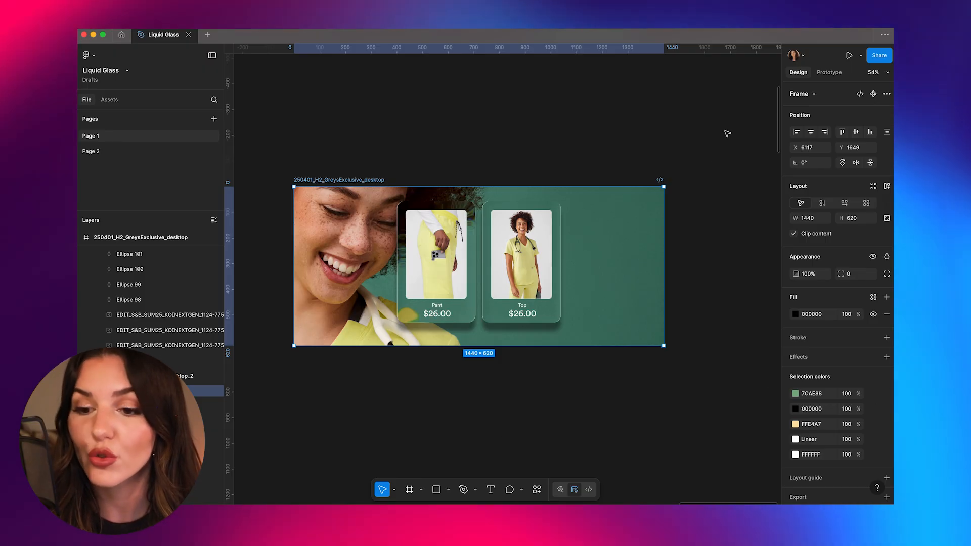
{"action": "left_click", "coordinate": [824, 73]}
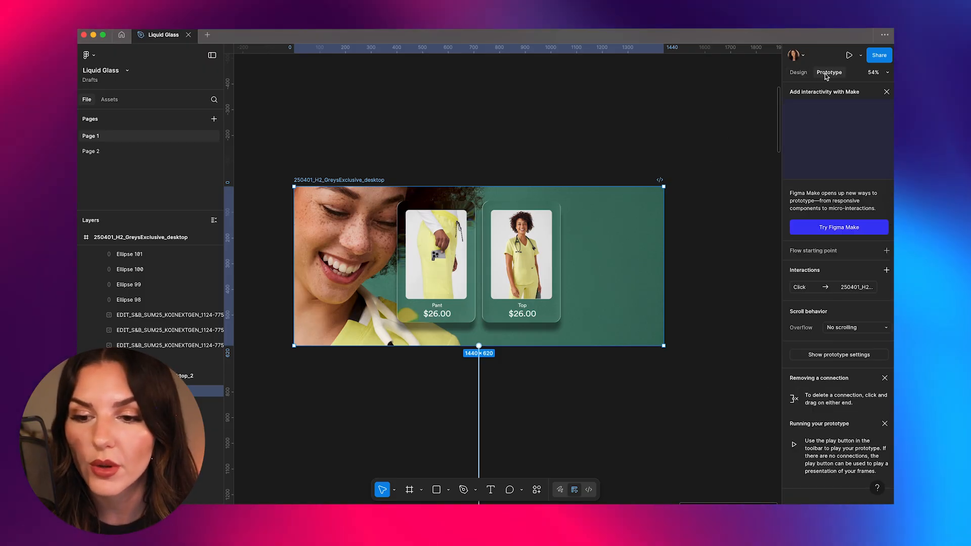
{"action": "left_click_drag", "start_coordinate": [544, 440], "coordinate": [537, 246]}
{"action": "left_click", "coordinate": [520, 438]}
{"action": "left_click_drag", "start_coordinate": [520, 439], "coordinate": [518, 230]}
{"action": "left_click_drag", "start_coordinate": [336, 436], "coordinate": [351, 195]}
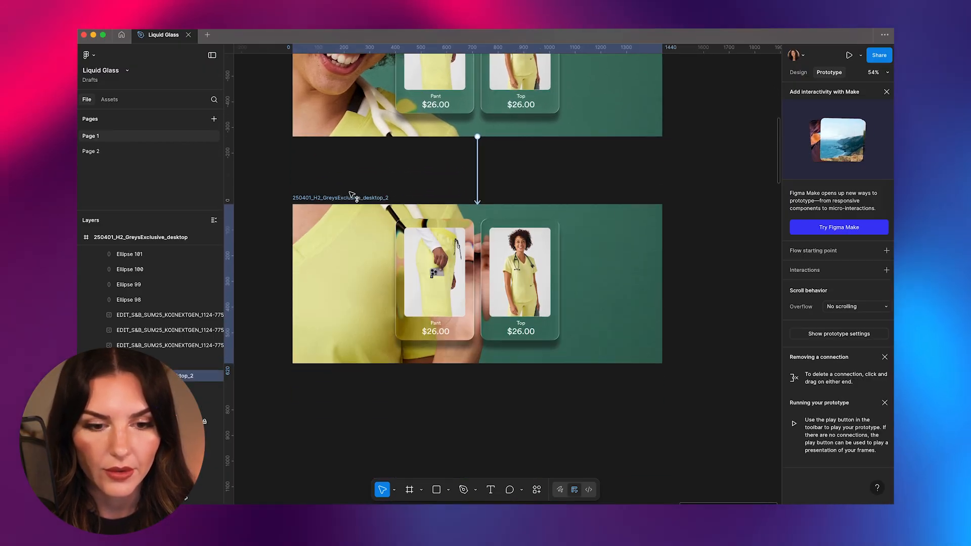
{"action": "scroll", "coordinate": [352, 195], "scroll_direction": "up", "scroll_amount": 2}
{"action": "scroll", "coordinate": [352, 195], "scroll_direction": "up", "scroll_amount": 3}
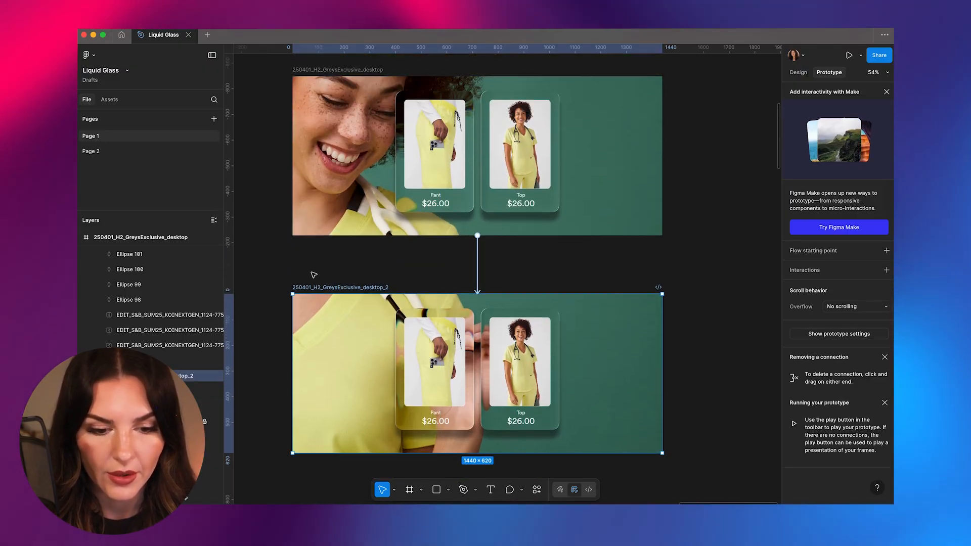
- Shift the background photo of 250401_H2_GreysExclusive_desktop_2 upward behind the product cards
{"action": "left_click", "coordinate": [299, 349], "text": "super"}
{"action": "mouse_move", "coordinate": [640, 326]}
{"action": "left_mouse_down"}
{"action": "mouse_move", "coordinate": [640, 454]}
{"action": "mouse_move", "coordinate": [637, 344]}
{"action": "left_mouse_up"}
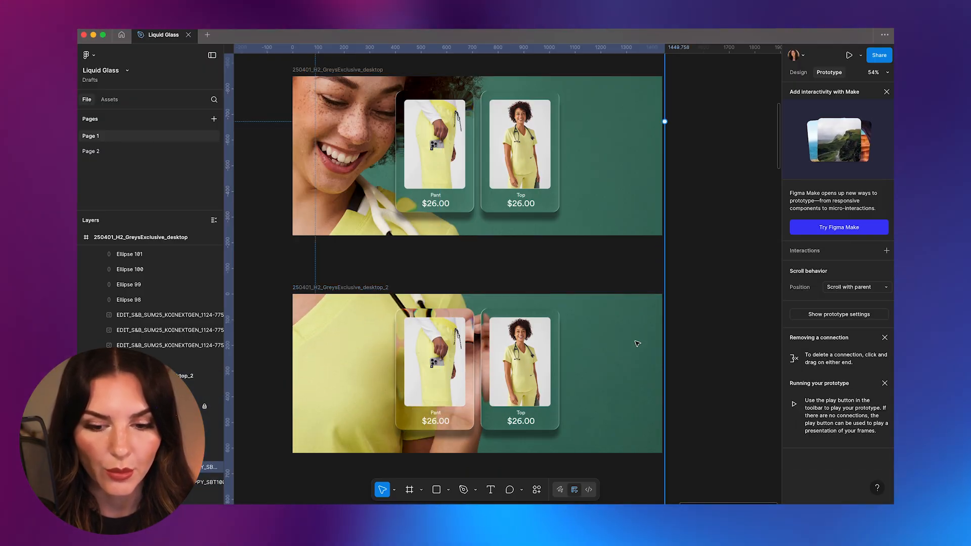
{"action": "left_click_drag", "start_coordinate": [636, 416], "coordinate": [628, 344]}
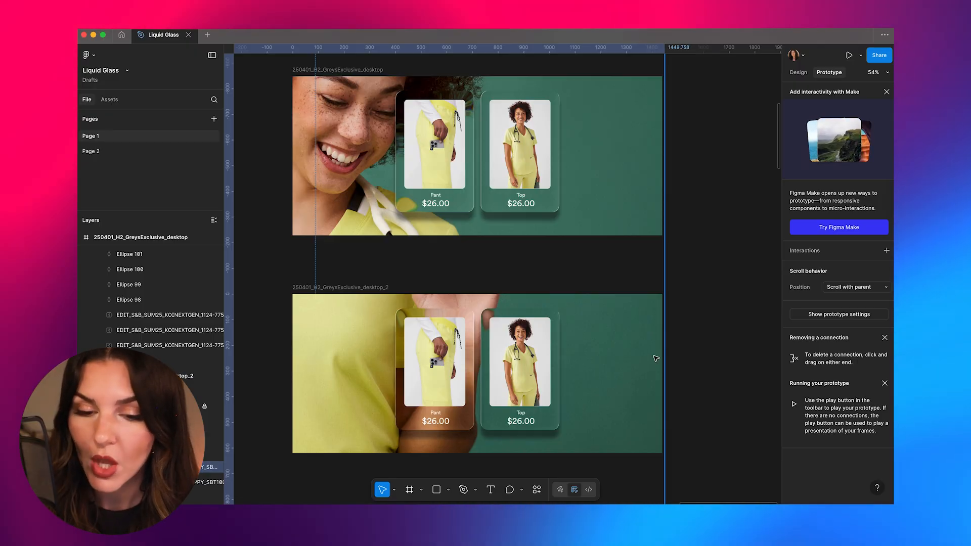
{"action": "left_click_drag", "start_coordinate": [712, 354], "coordinate": [689, 371]}
{"action": "left_click", "coordinate": [675, 181]}
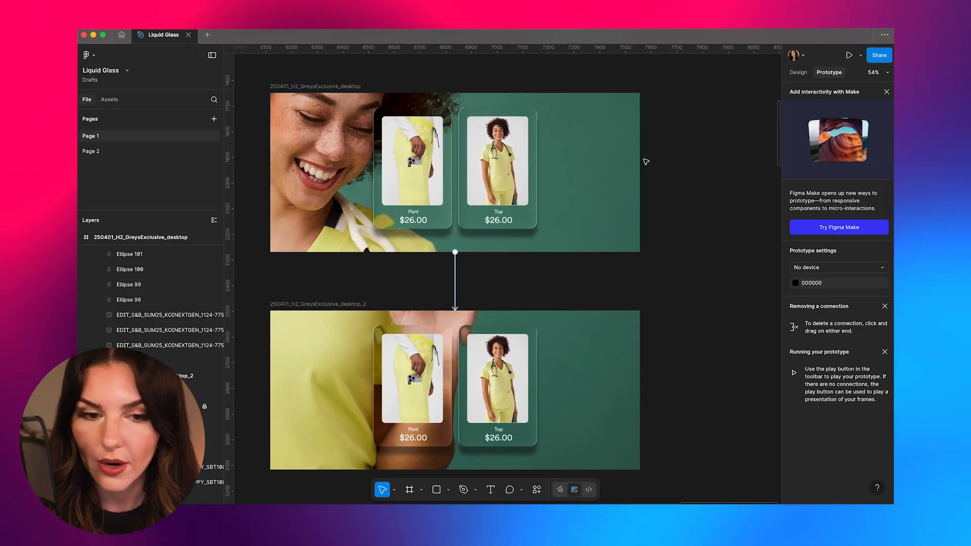
- Connect the content of the first banner to 250401_H2_GreysExclusive_desktop_2 with an on-click Navigate to interaction
{"action": "left_click", "coordinate": [458, 108]}
{"action": "left_click_drag", "start_coordinate": [458, 253], "coordinate": [455, 258]}
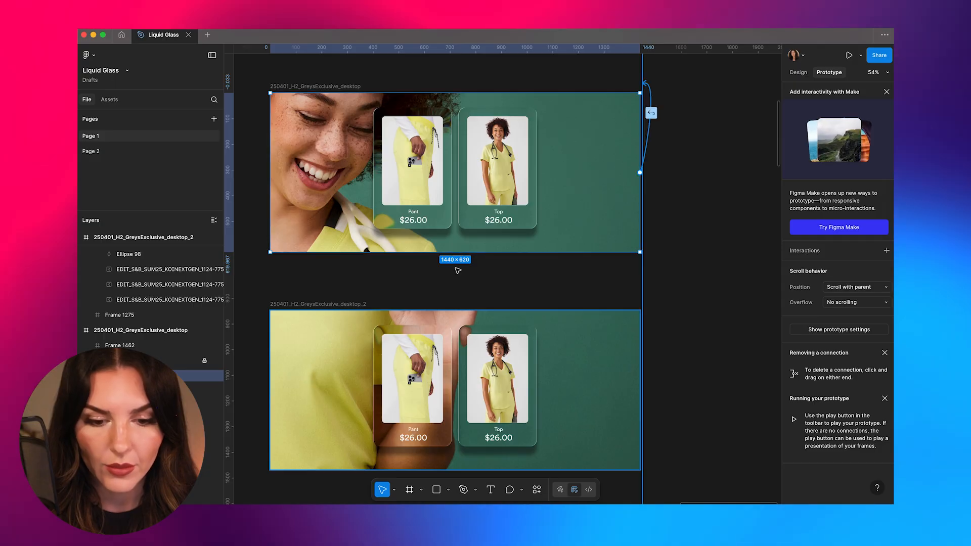
{"action": "left_click_drag", "start_coordinate": [457, 319], "coordinate": [457, 324]}
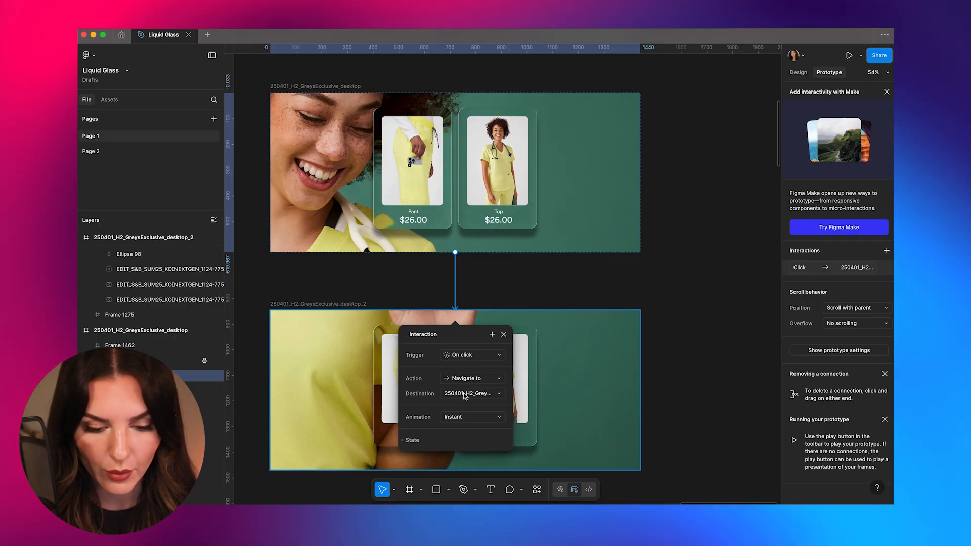
- Set the interaction's animation to Smart animate with an Ease in and out curve and a duration of 1498 ms
{"action": "left_click", "coordinate": [459, 421]}
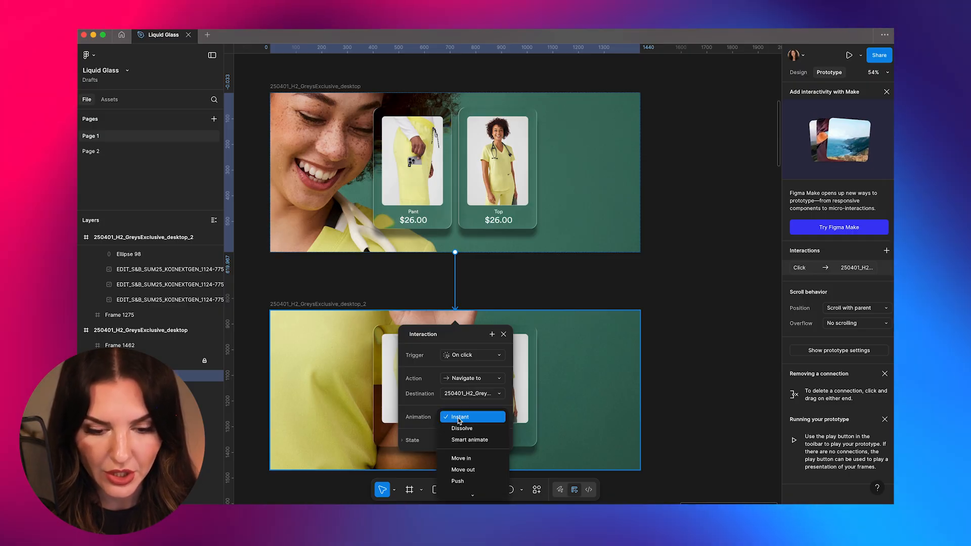
{"action": "scroll", "coordinate": [460, 430], "scroll_direction": "down", "scroll_amount": 2}
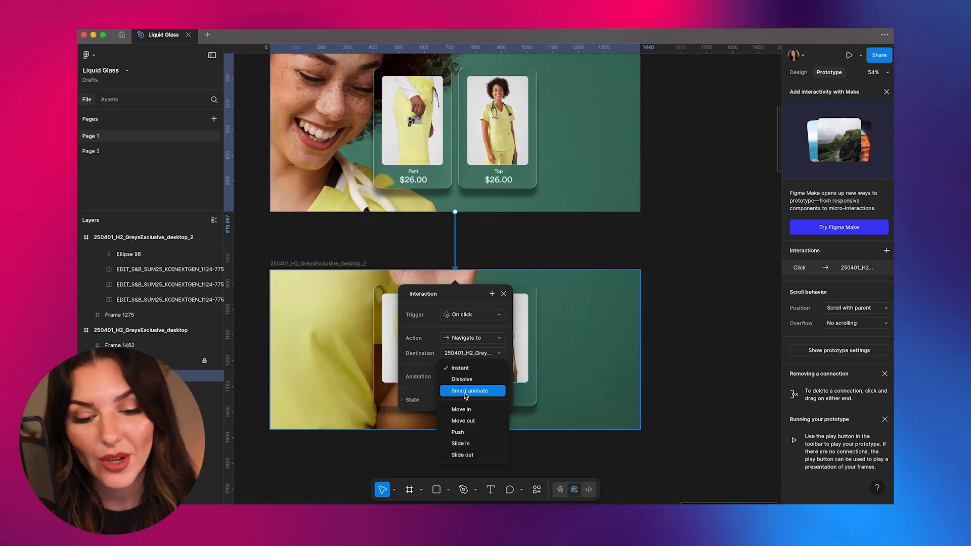
{"action": "left_click", "coordinate": [465, 391]}
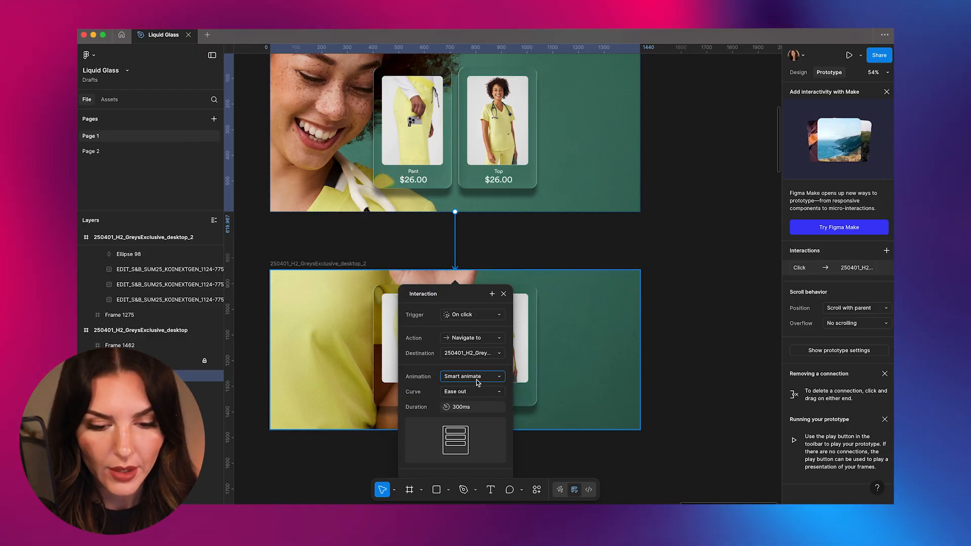
{"action": "left_click", "coordinate": [471, 392]}
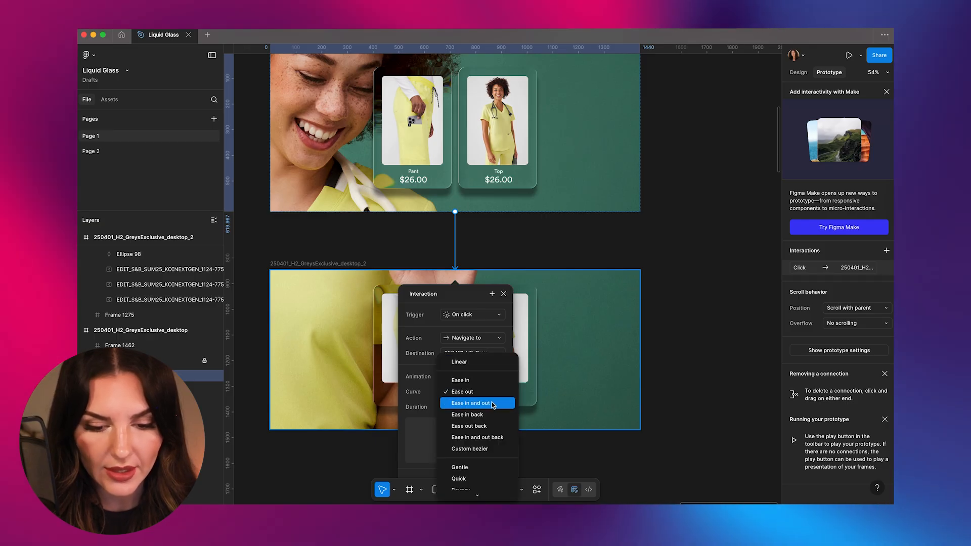
{"action": "left_click", "coordinate": [488, 404]}
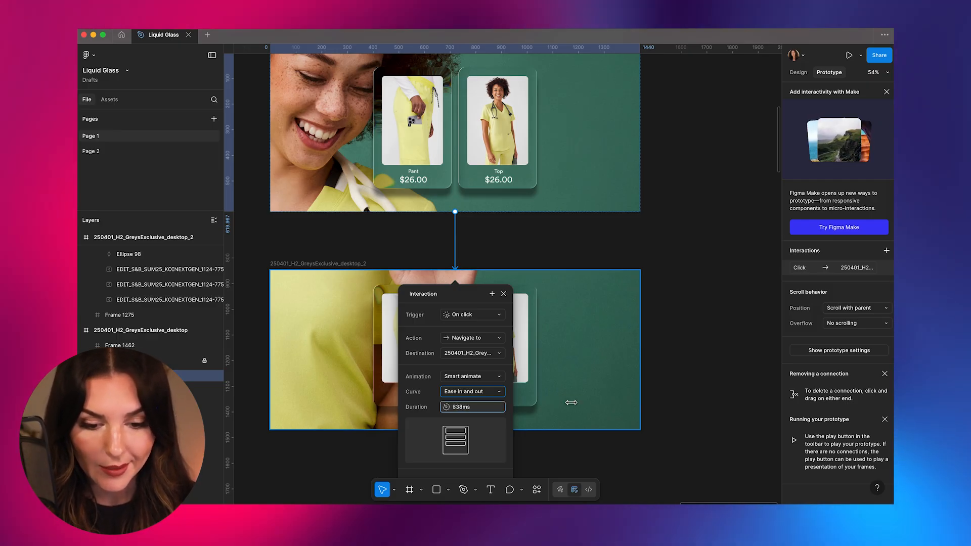
{"action": "left_click_drag", "start_coordinate": [607, 399], "coordinate": [717, 392]}
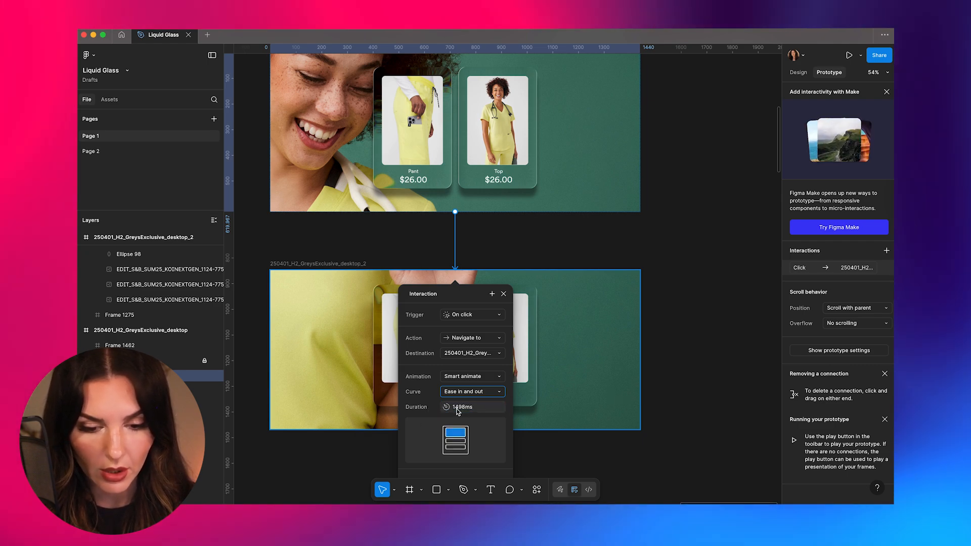
{"action": "scroll", "coordinate": [457, 411], "scroll_direction": "down", "scroll_amount": 3}
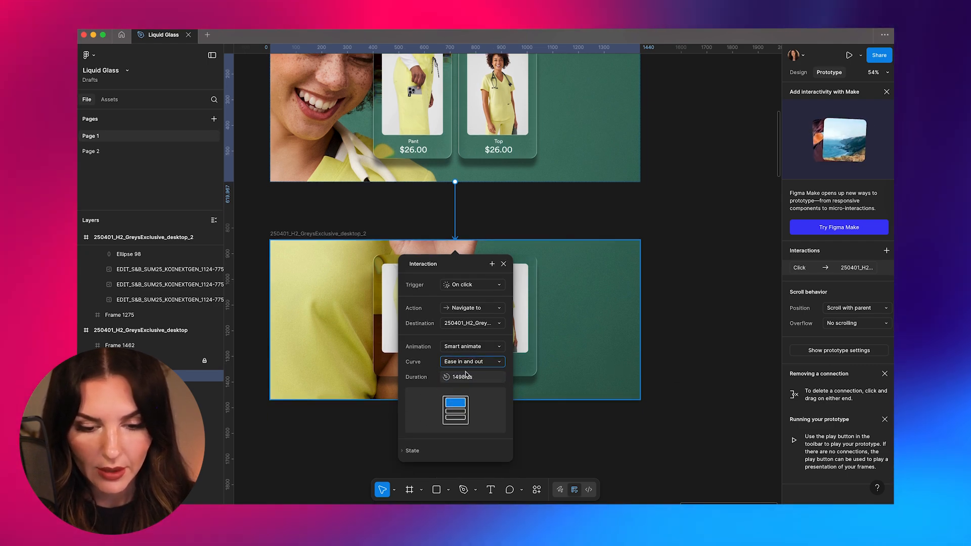
- Present the prototype starting from the 250401_H2_GreysExclusive_desktop frame
{"action": "scroll", "coordinate": [427, 438], "scroll_direction": "down", "scroll_amount": 1}
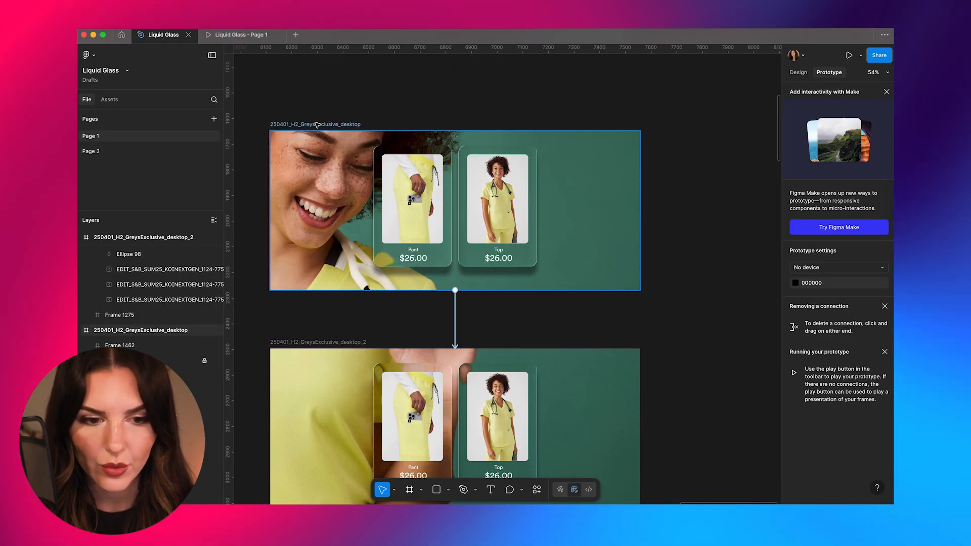
{"action": "left_click", "coordinate": [309, 124]}
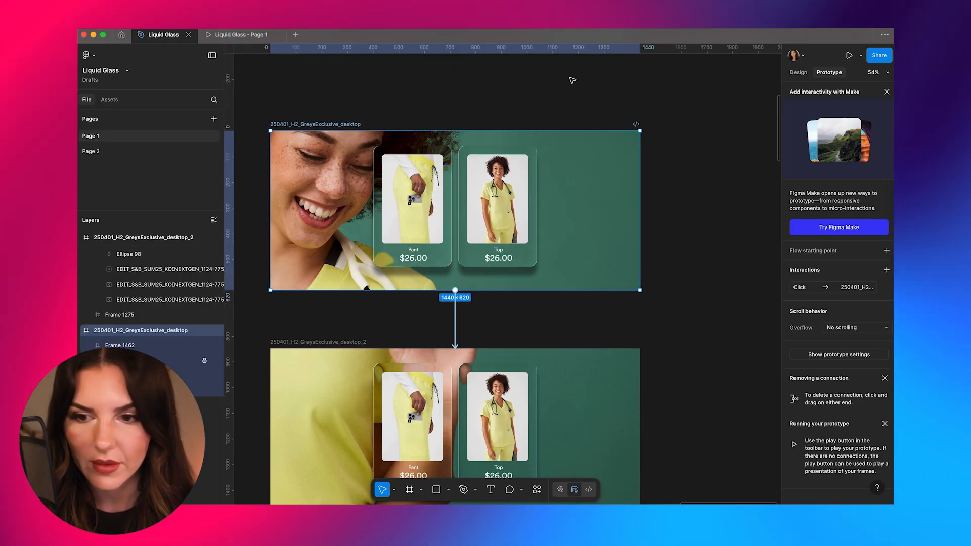
{"action": "left_click", "coordinate": [850, 55]}
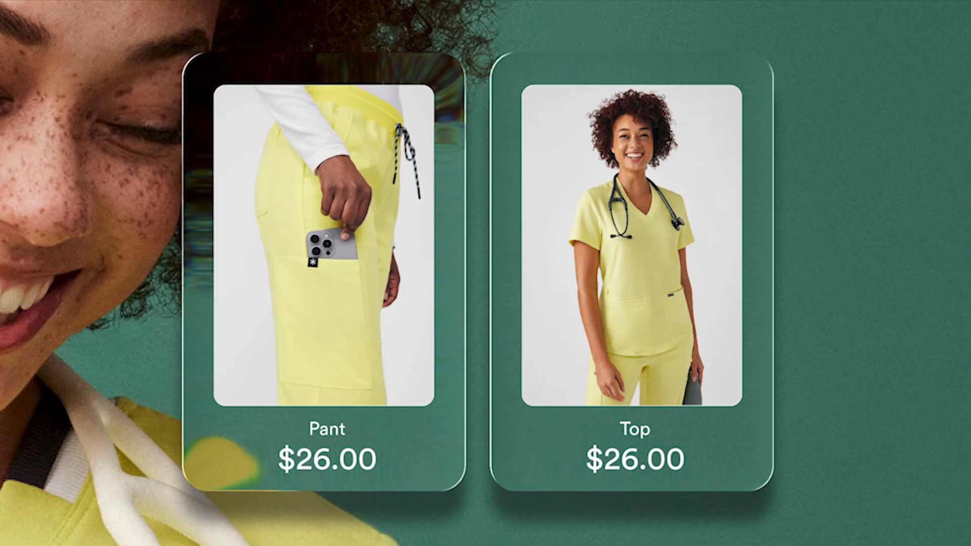